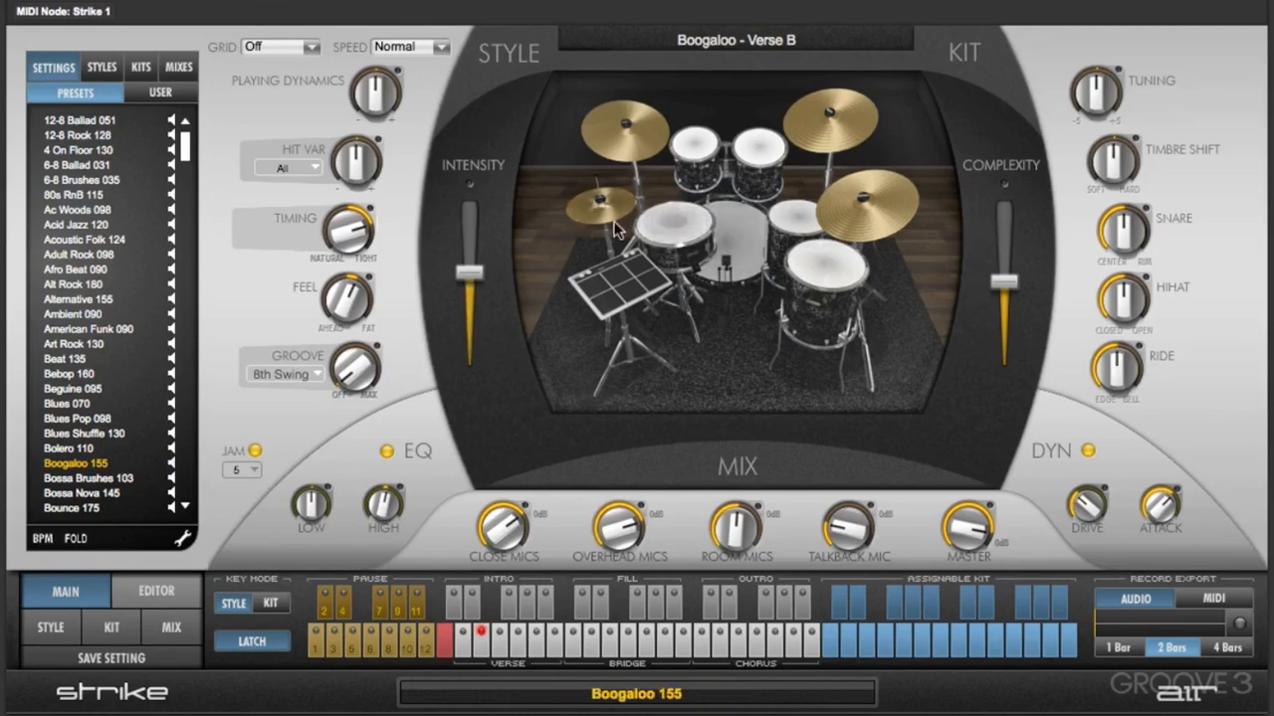
# Raise the Intensity slider well above its midpoint and push the Complexity slider to its maximum.
pyautogui.moveTo(456, 272); pyautogui.dragTo(465, 239)
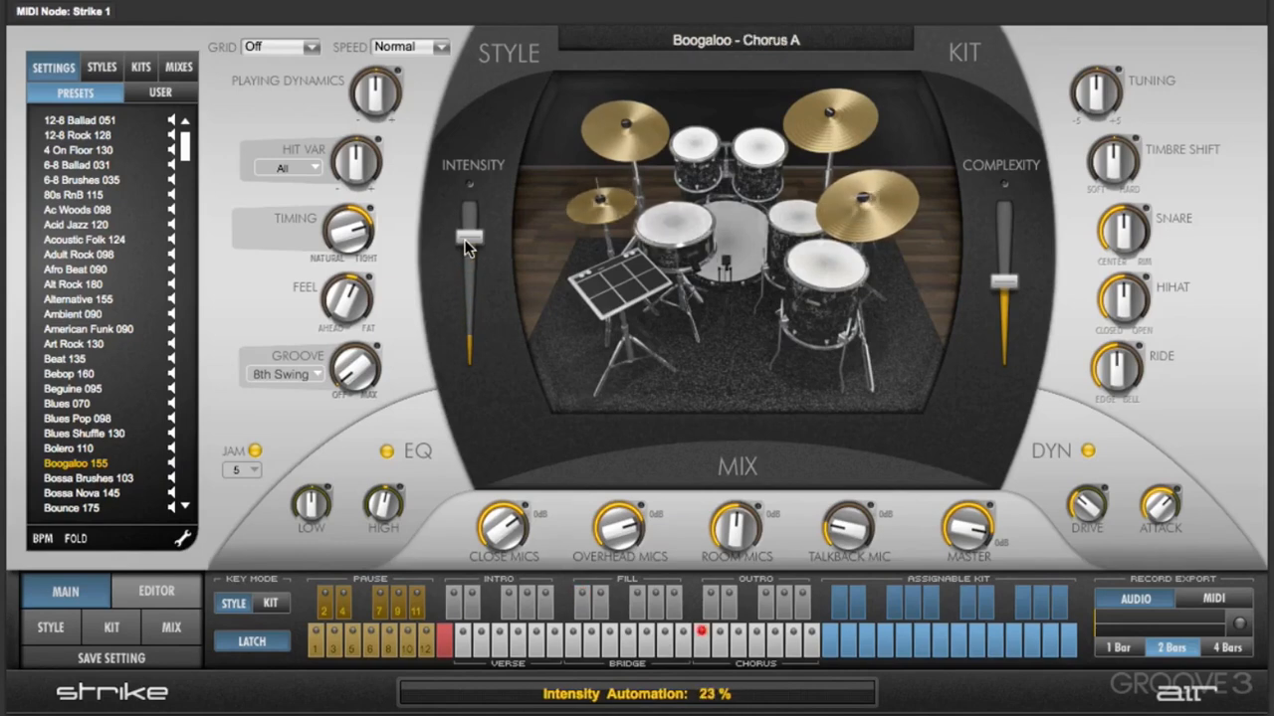
pyautogui.press('space')
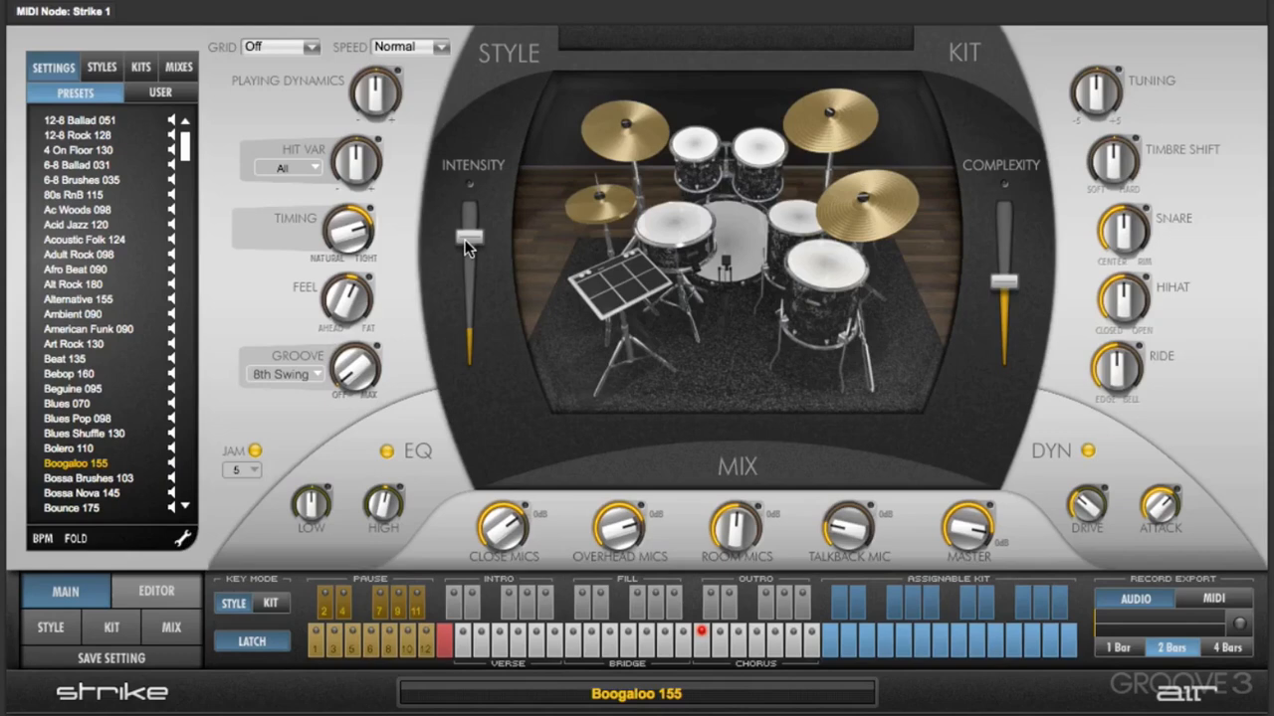
pyautogui.click(309, 48)
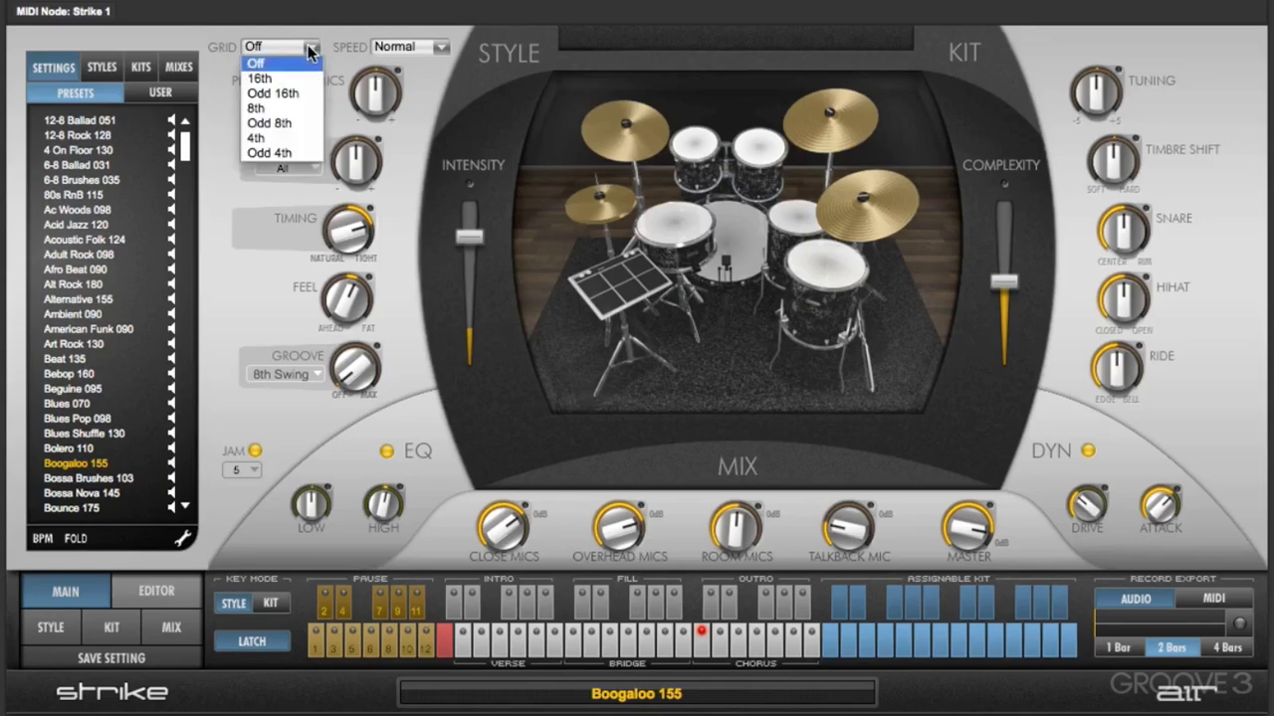
pyautogui.click(310, 48)
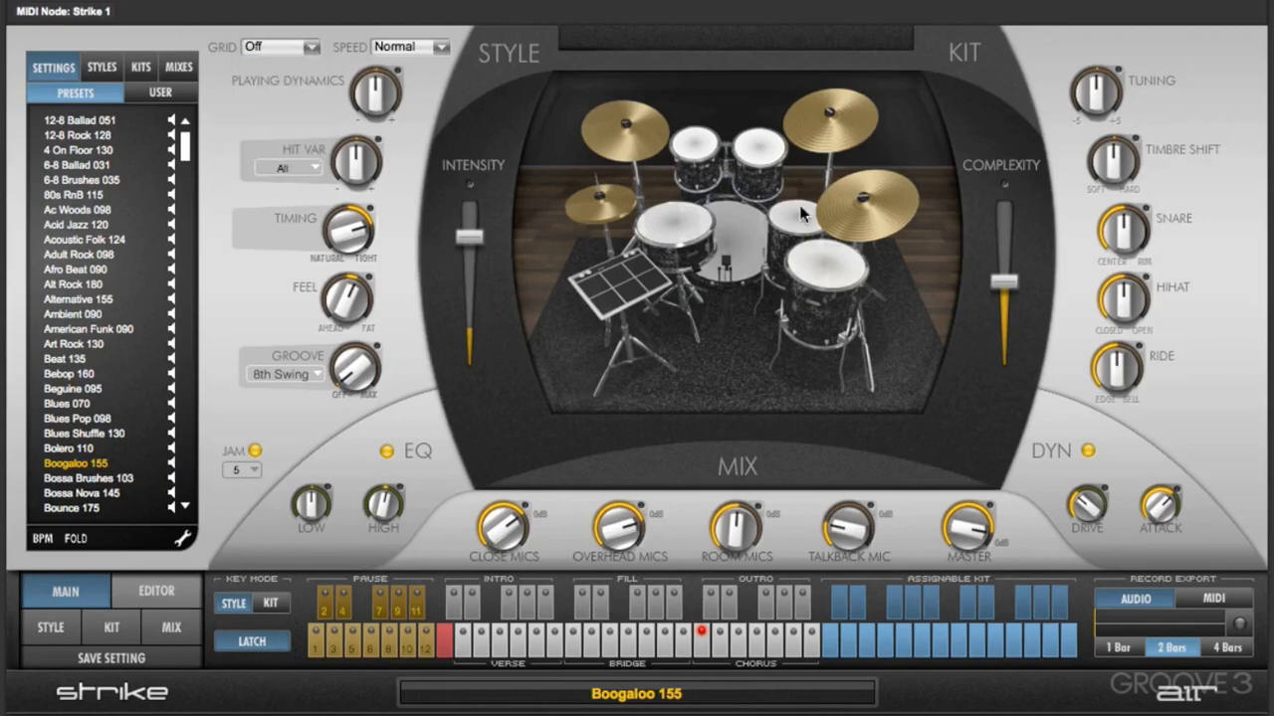
pyautogui.moveTo(990, 280); pyautogui.dragTo(1012, 206)
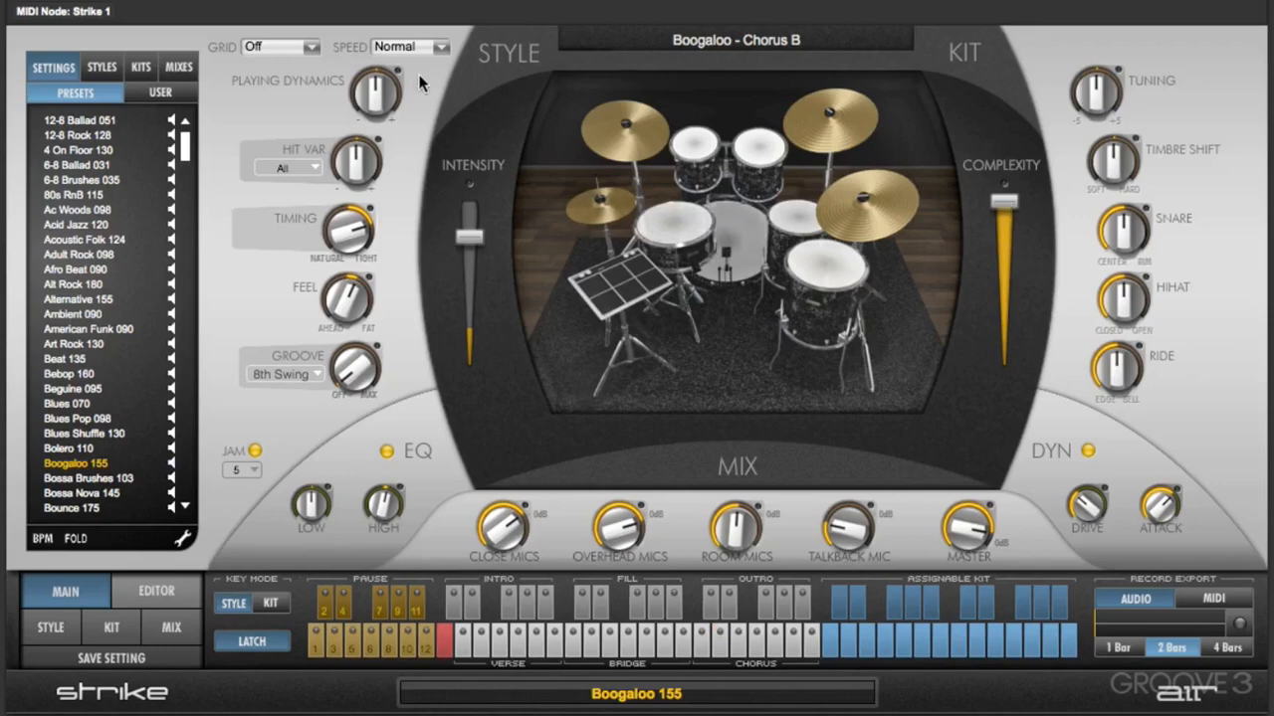
# Try the Grid settings 8th, 4th, Odd 16th and Odd 8th, and return Grid to Off.
pyautogui.click(312, 47)
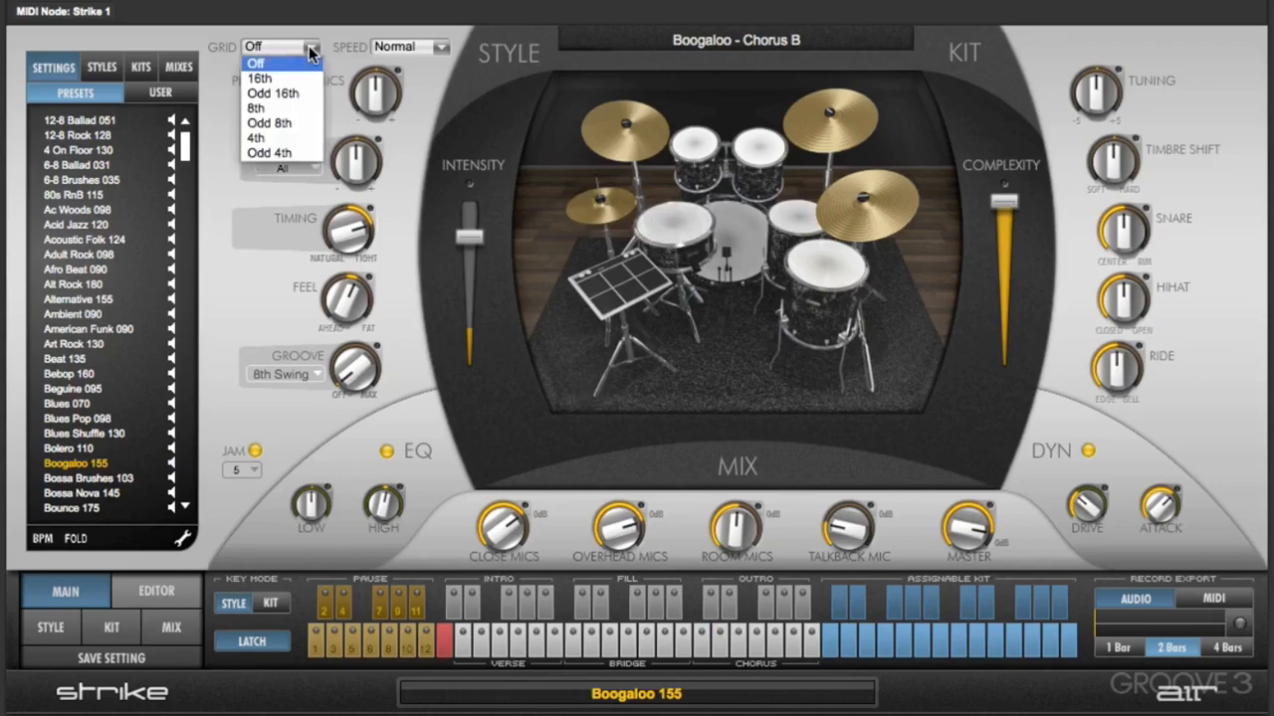
pyautogui.click(299, 108)
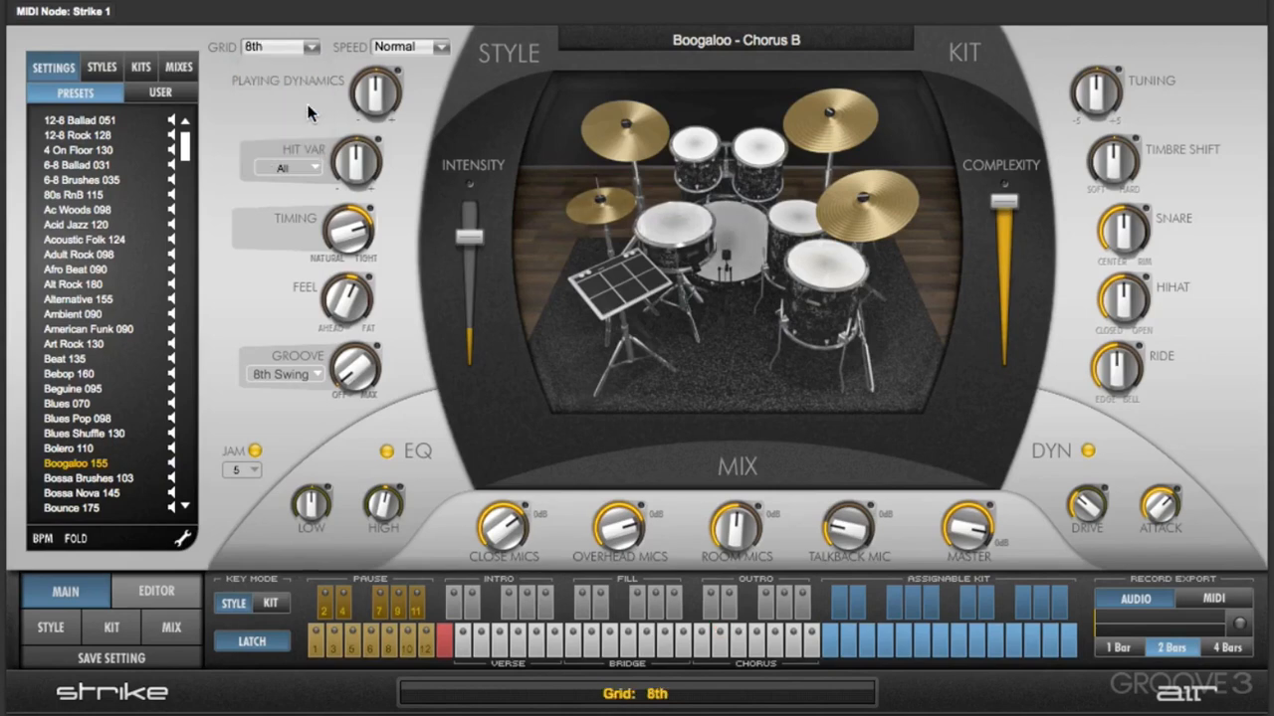
pyautogui.click(312, 47)
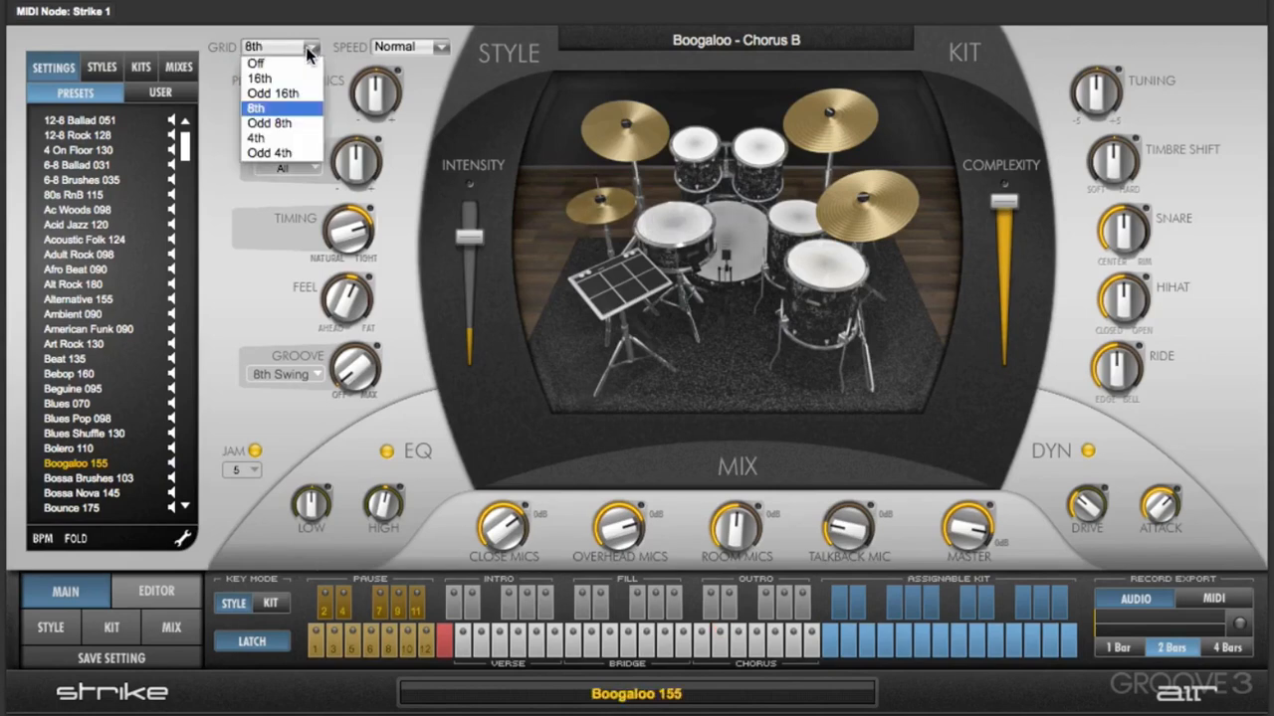
pyautogui.click(311, 139)
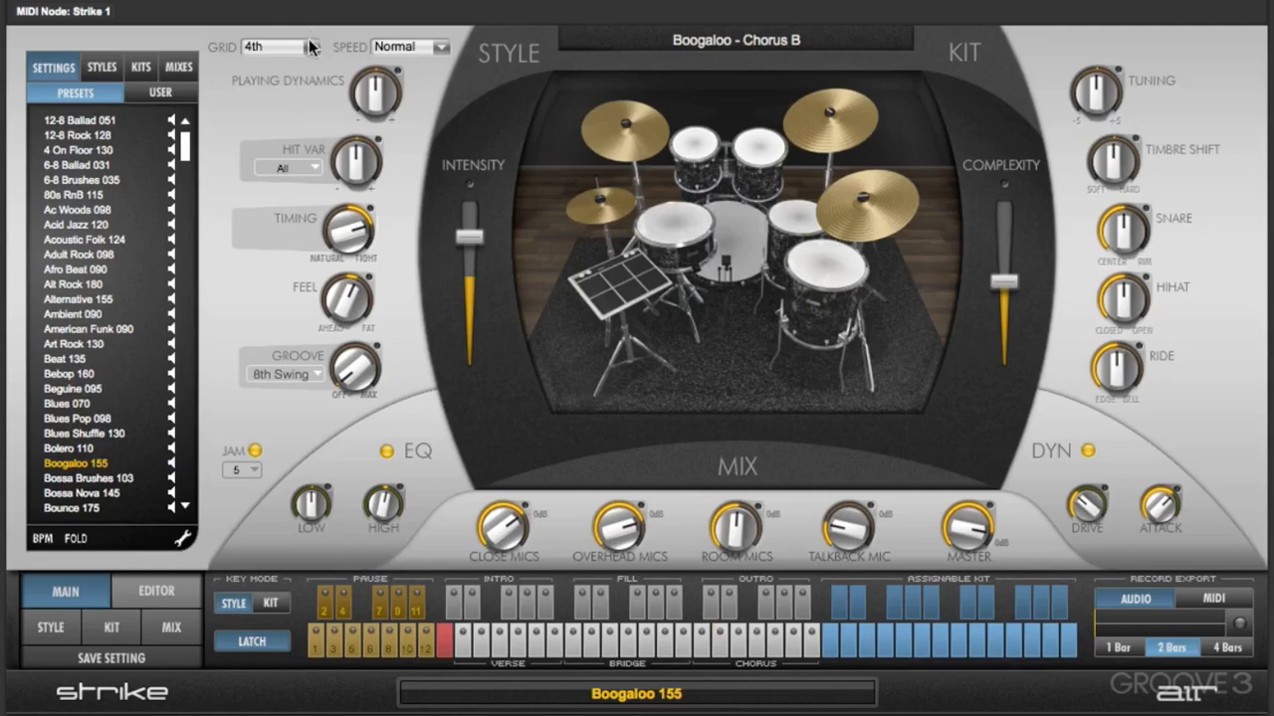
pyautogui.click(280, 46)
pyautogui.click(302, 87)
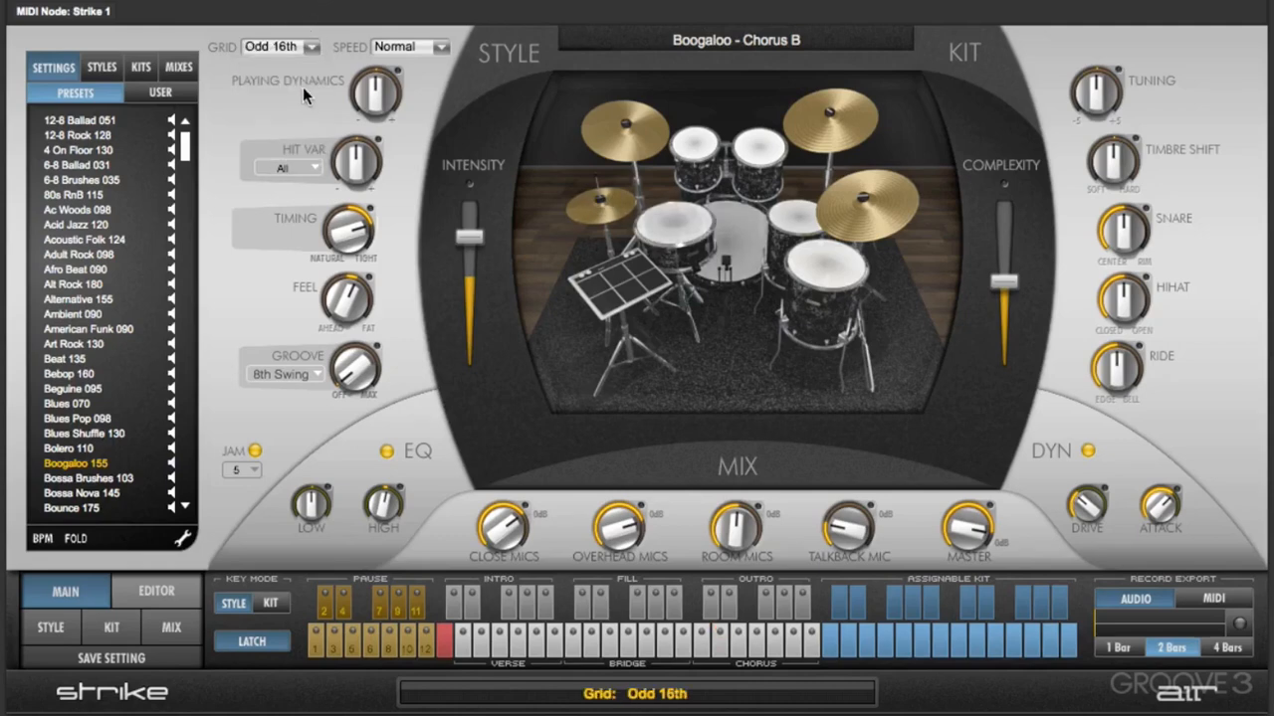
pyautogui.click(308, 55)
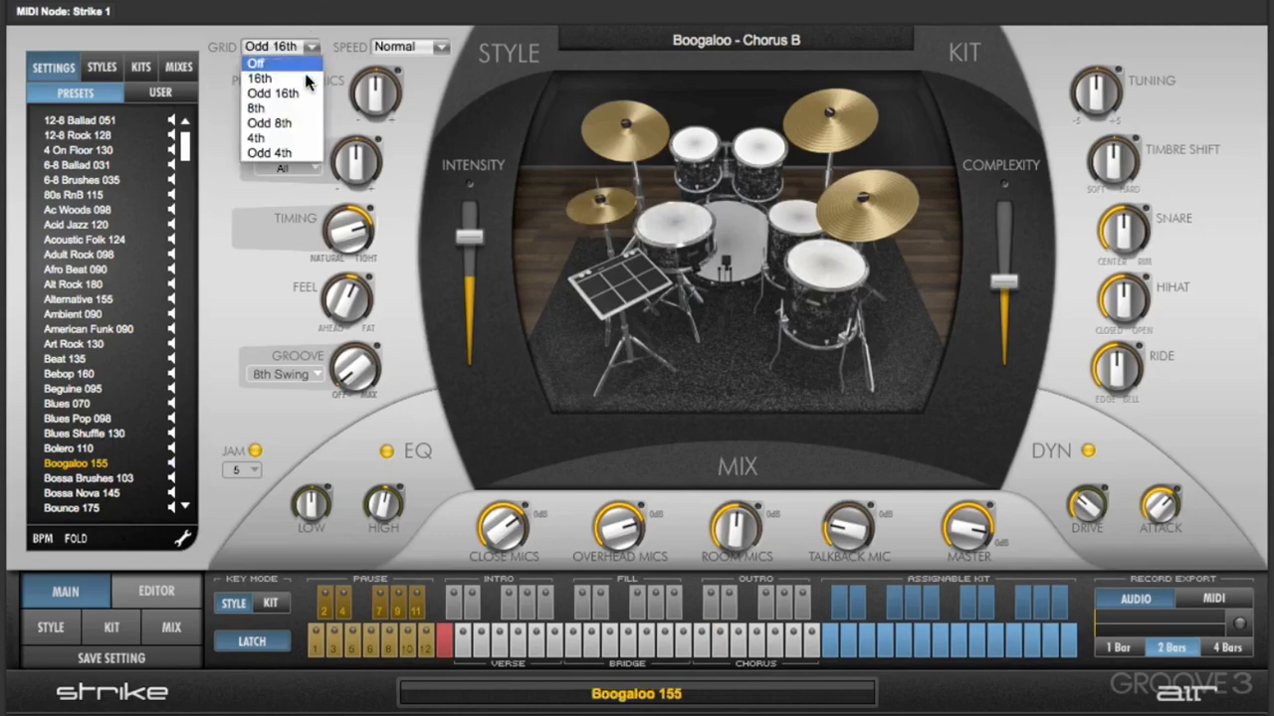
pyautogui.click(308, 124)
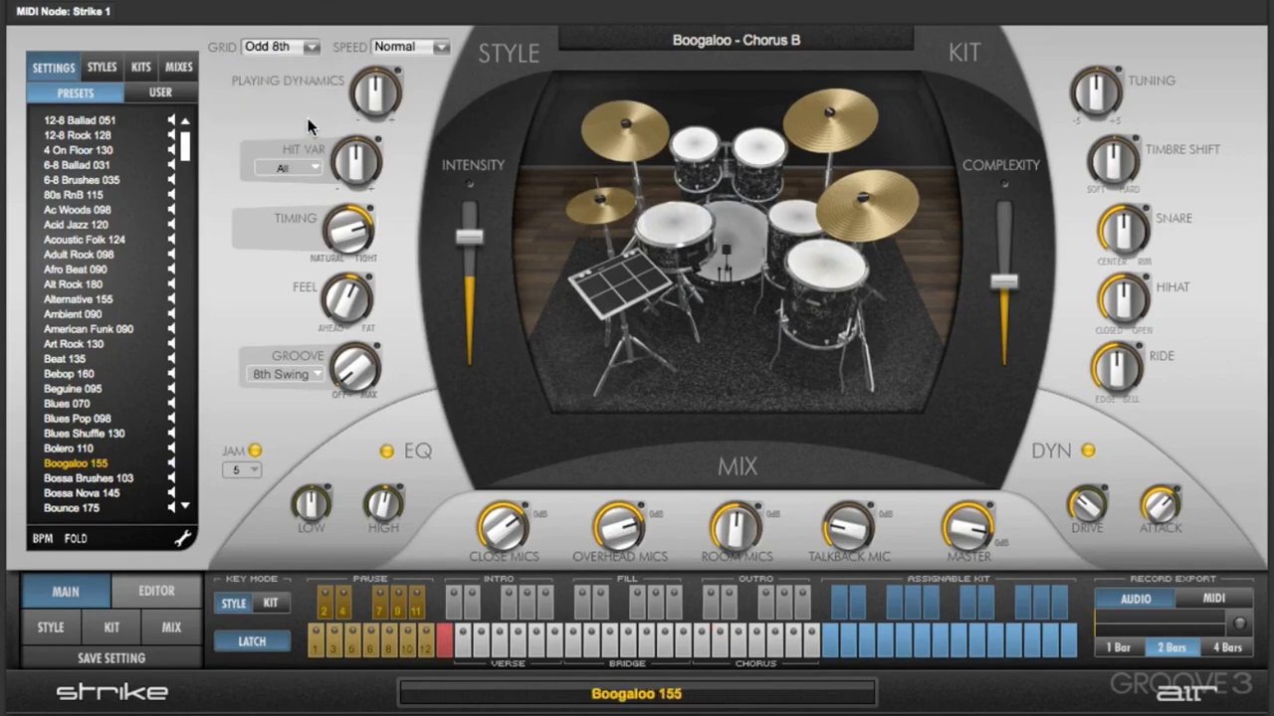
pyautogui.click(310, 50)
pyautogui.click(302, 64)
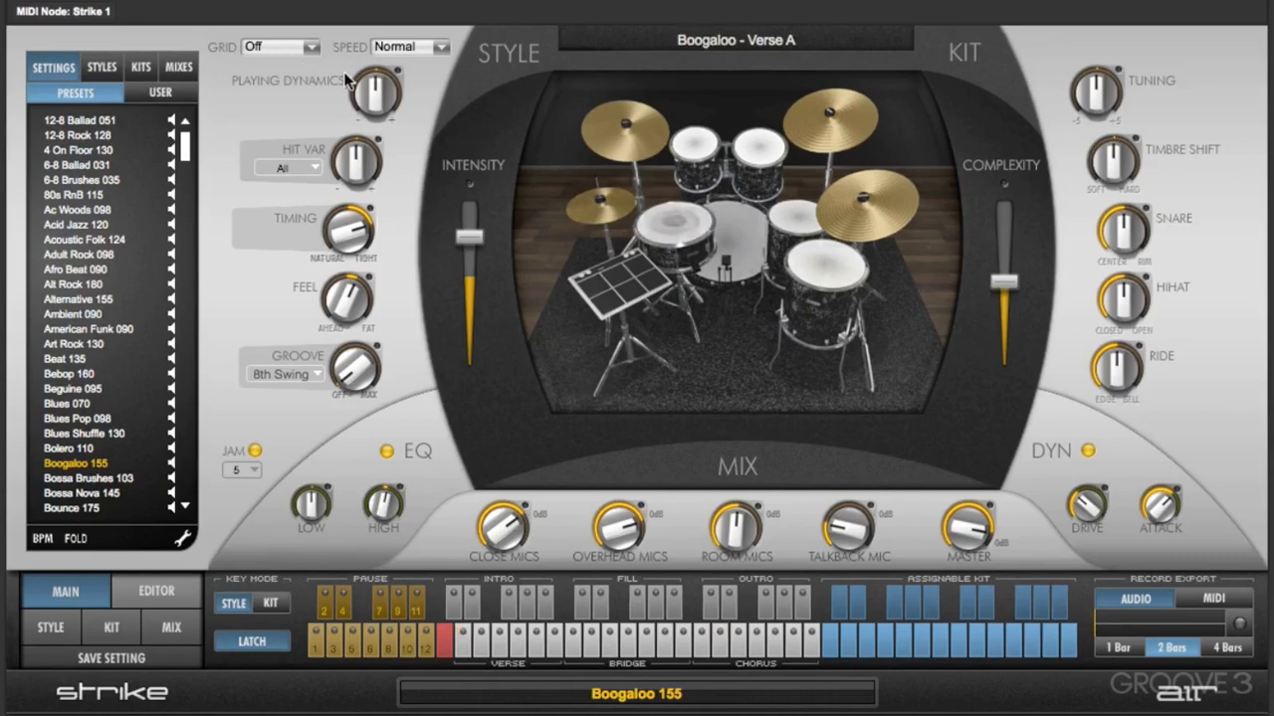
# Turn Playing Dynamics well up and Hit Var to its maximum, and play the Chorus D pattern.
pyautogui.moveTo(350, 81); pyautogui.dragTo(393, 5)
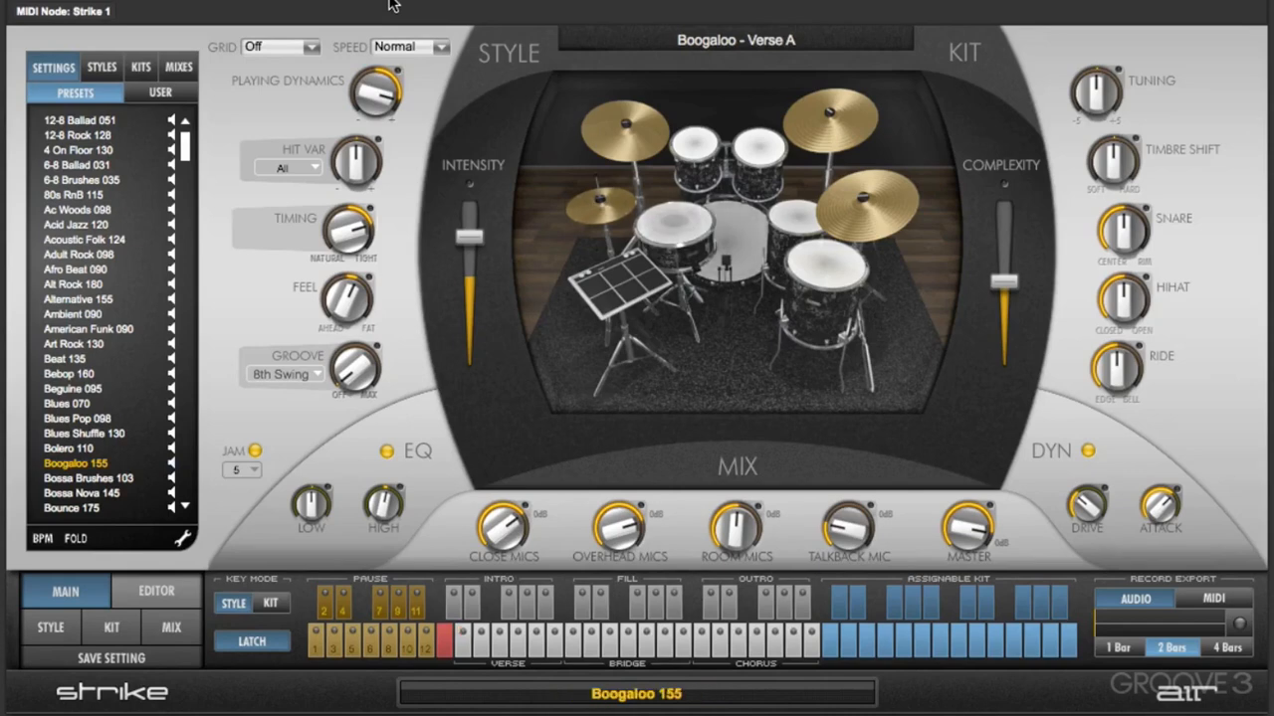
pyautogui.moveTo(356, 170); pyautogui.dragTo(367, 123)
pyautogui.moveTo(376, 99); pyautogui.dragTo(388, 60)
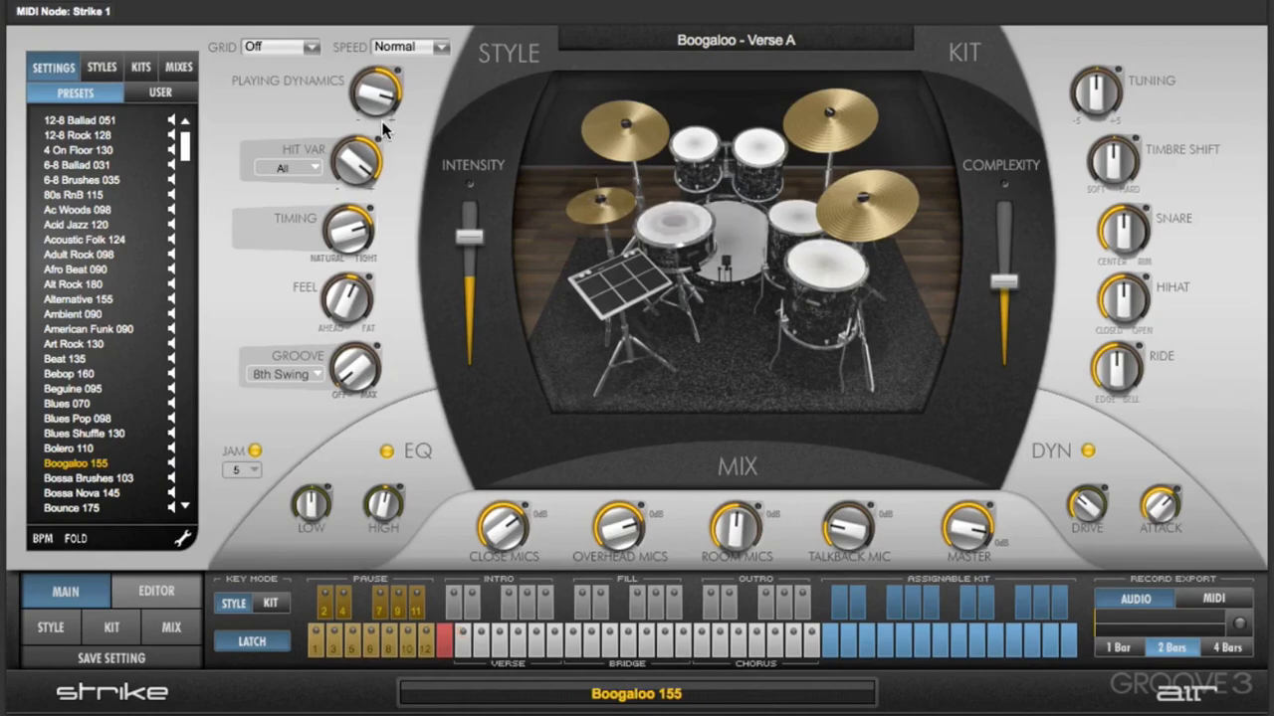
pyautogui.click(759, 646)
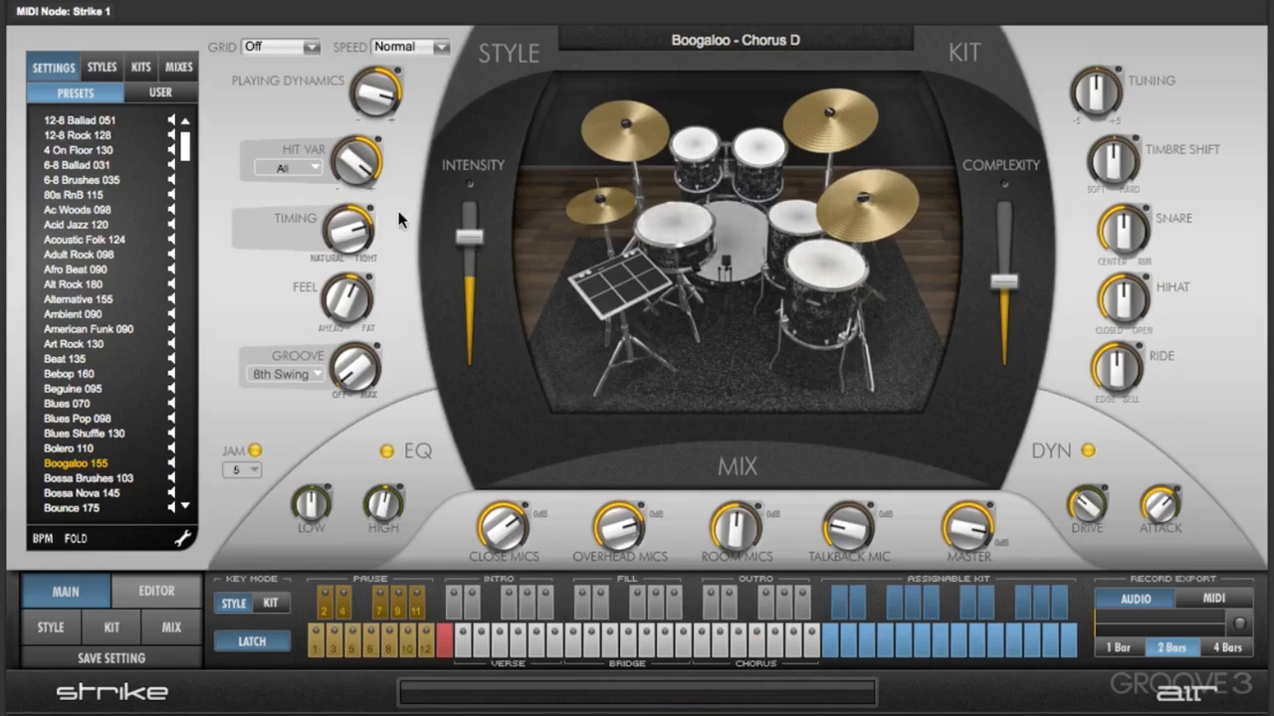
# Try Hit Var at its minimum, and at +89 % with its beat selection set to 4th.
pyautogui.moveTo(346, 162); pyautogui.dragTo(334, 417)
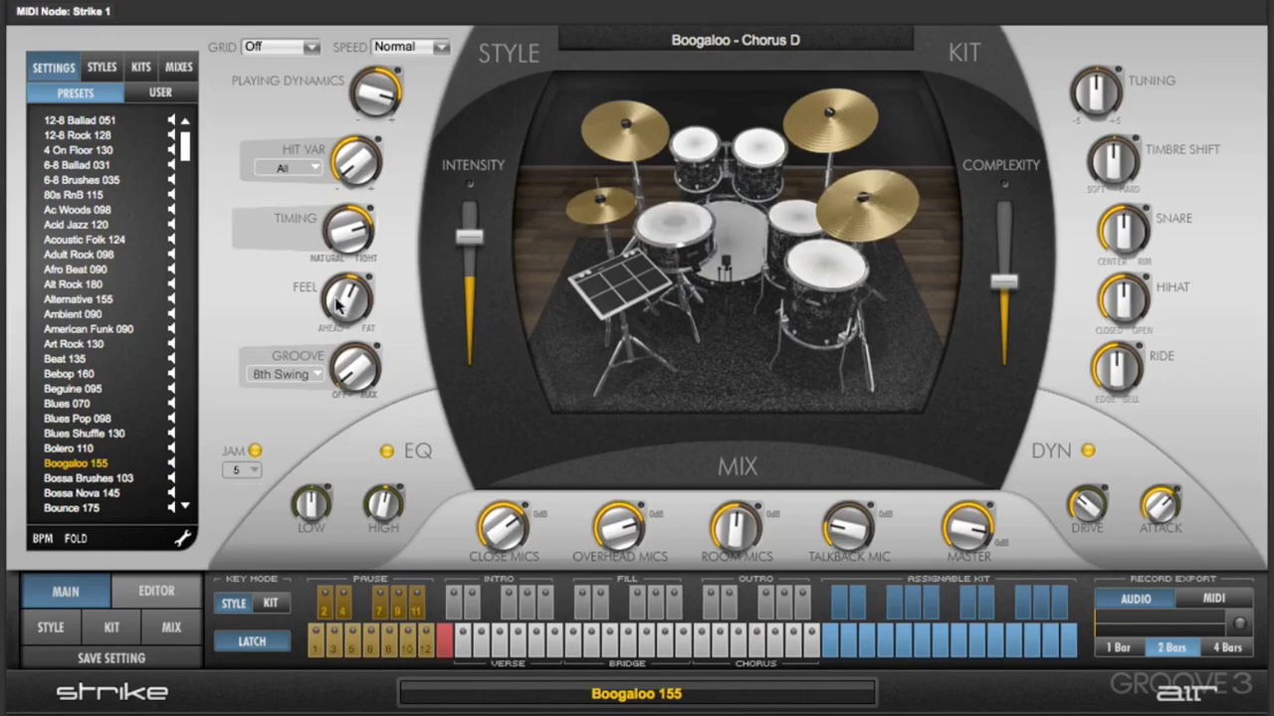
pyautogui.click(294, 169)
pyautogui.click(268, 195)
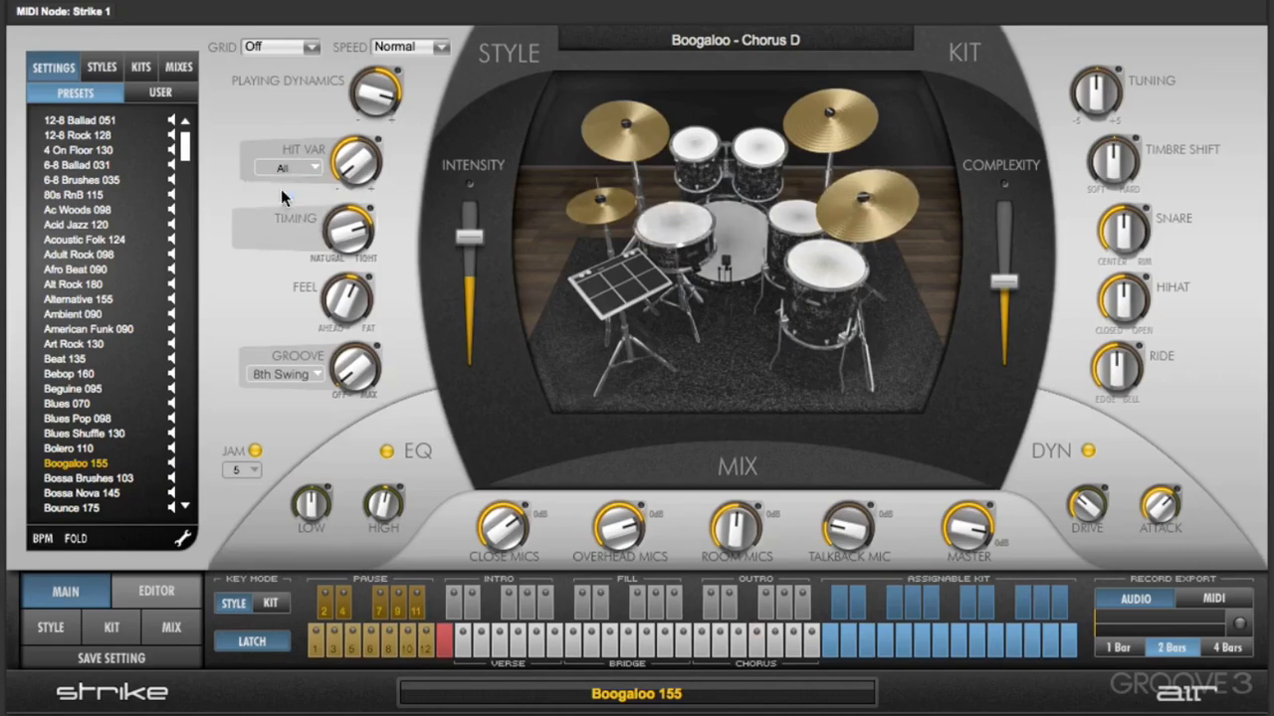
pyautogui.moveTo(355, 162); pyautogui.dragTo(389, 2)
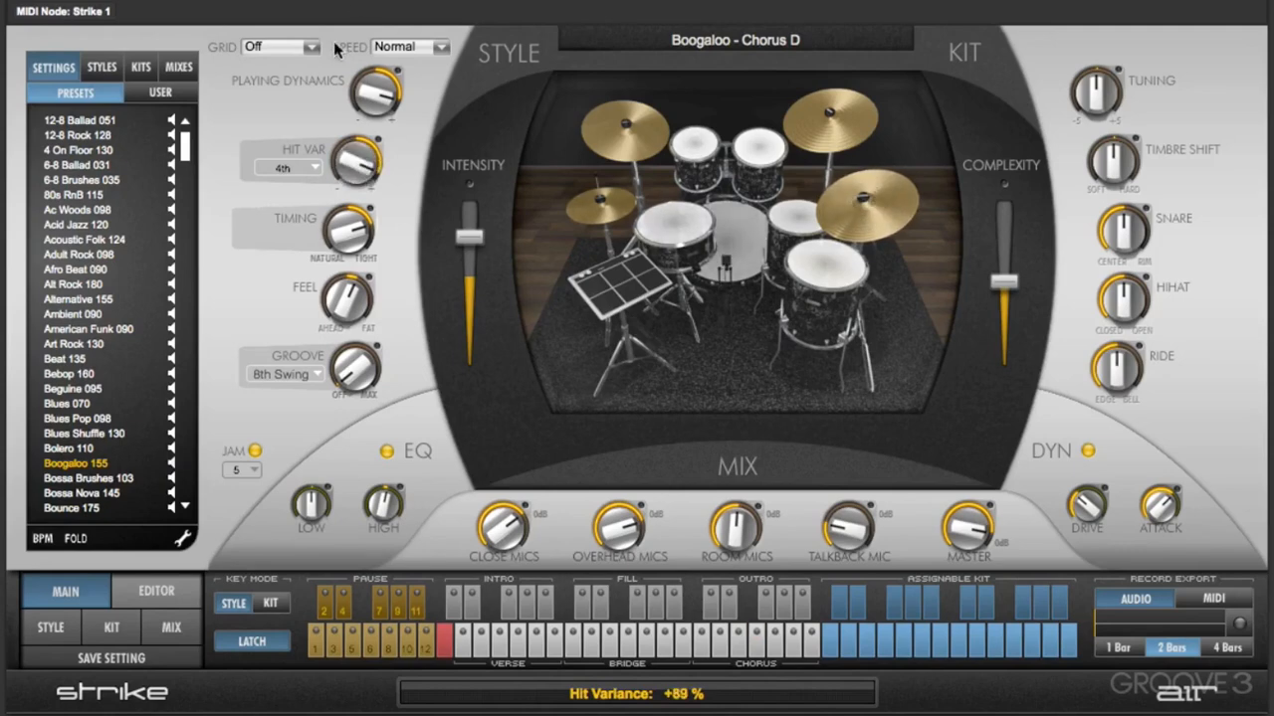
# Set the Hit Var beat selection to 1 and 3 after trying 2 and 4, and reduce the variance to a moderate positive amount.
pyautogui.click(286, 169)
pyautogui.click(293, 208)
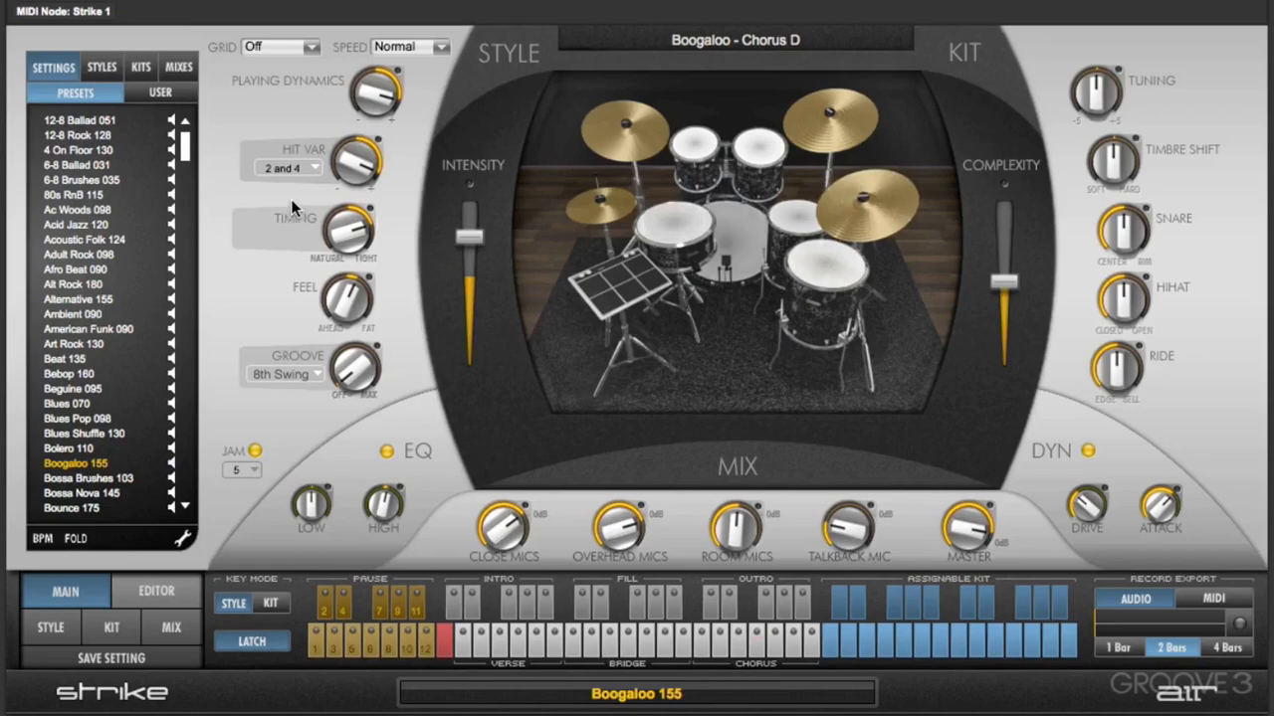
pyautogui.click(295, 167)
pyautogui.click(288, 215)
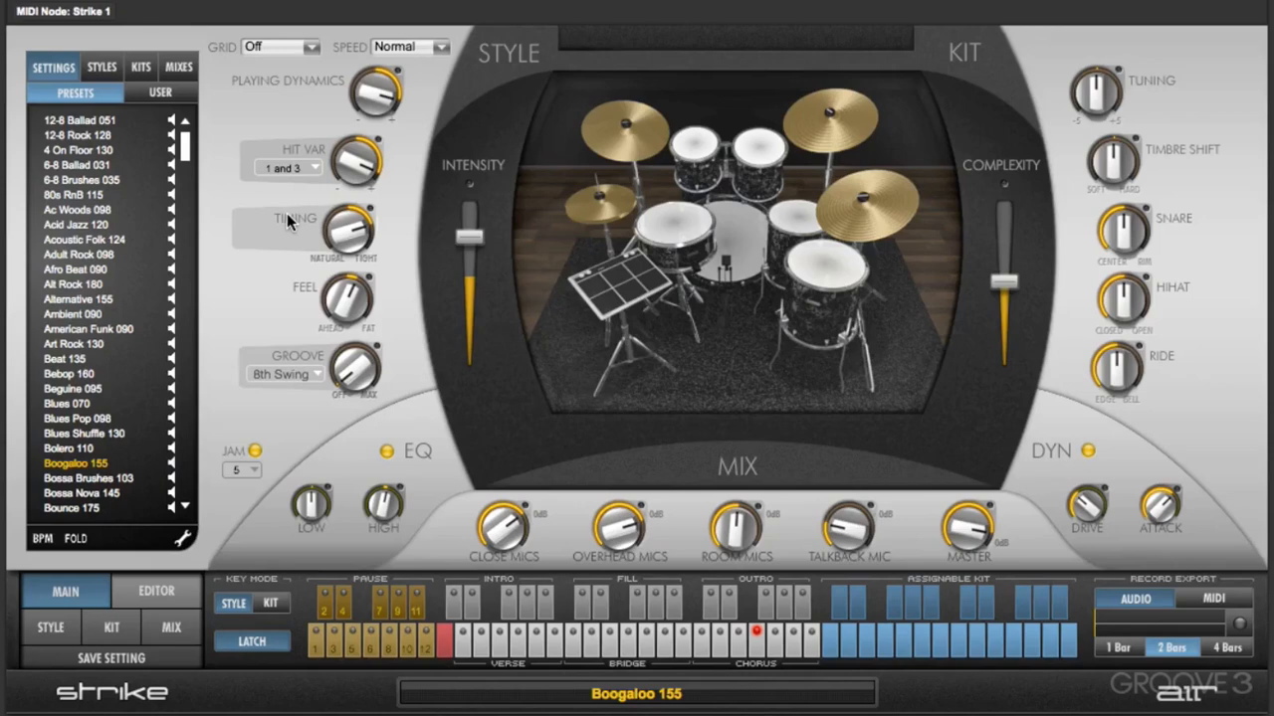
pyautogui.moveTo(343, 159); pyautogui.dragTo(348, 207)
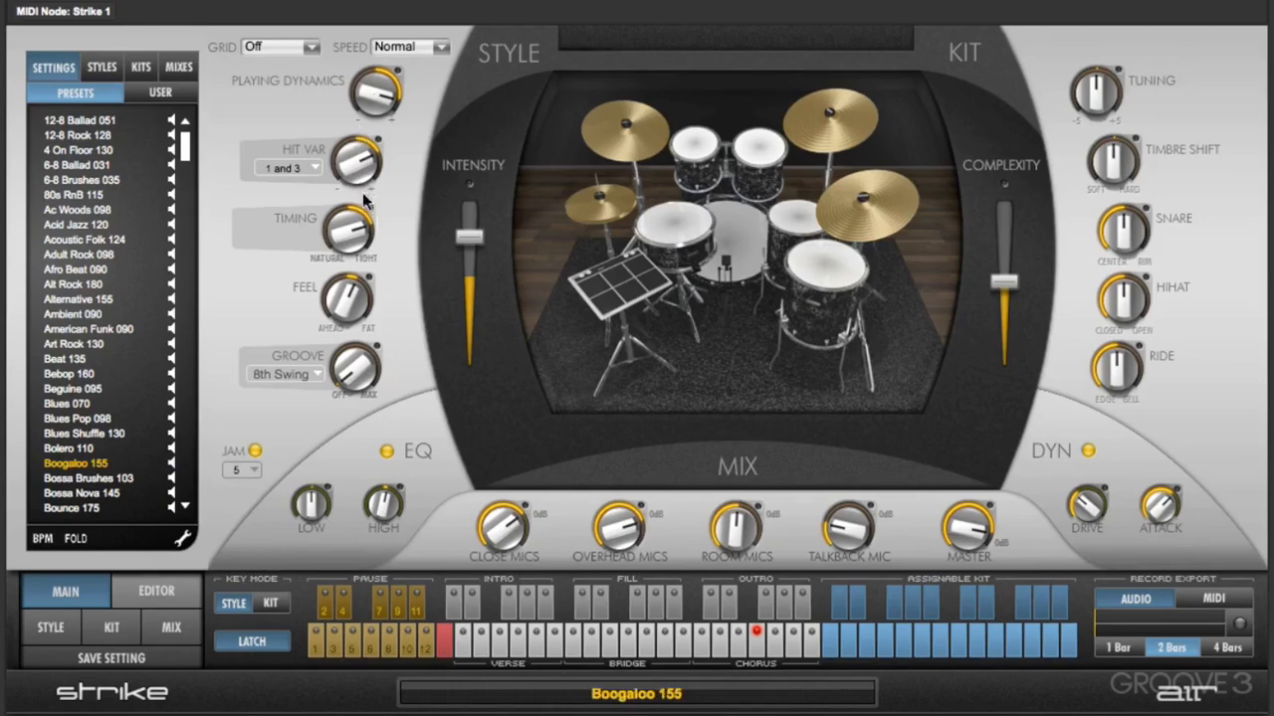
# Try the Timing control at its fully Tight and fully Natural extremes.
pyautogui.moveTo(354, 236); pyautogui.dragTo(378, 137)
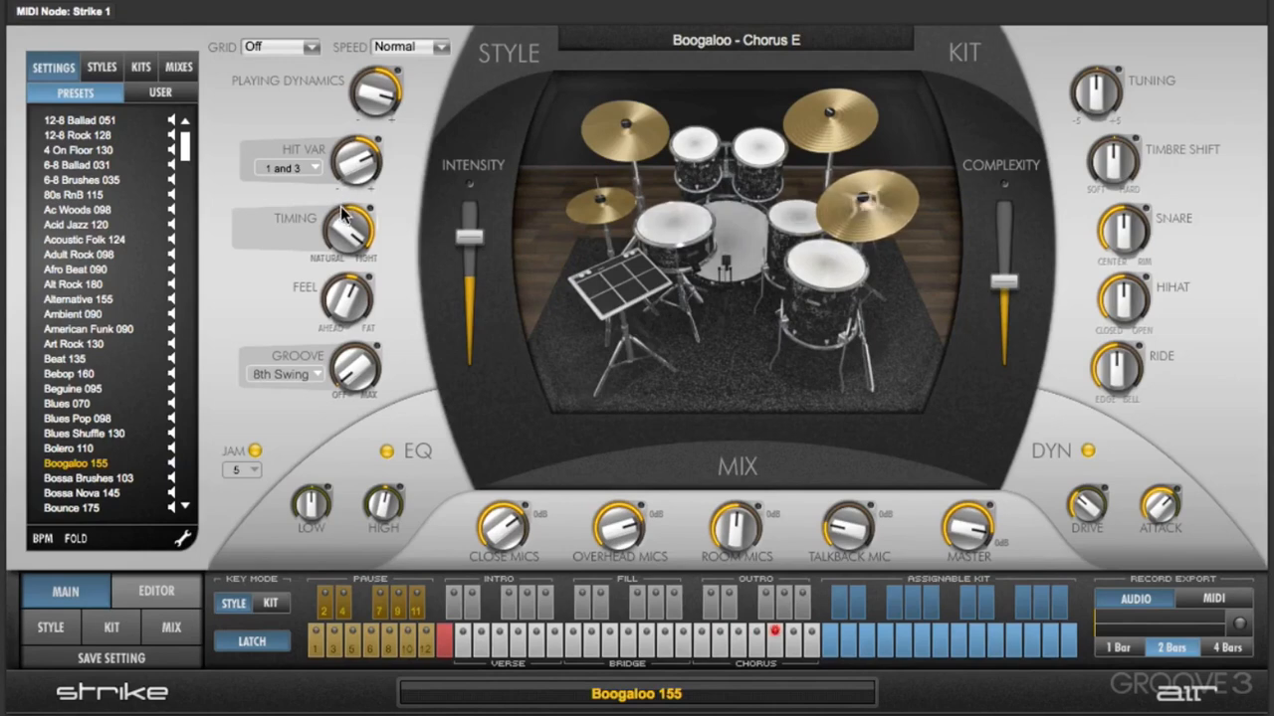
pyautogui.moveTo(341, 219); pyautogui.dragTo(333, 482)
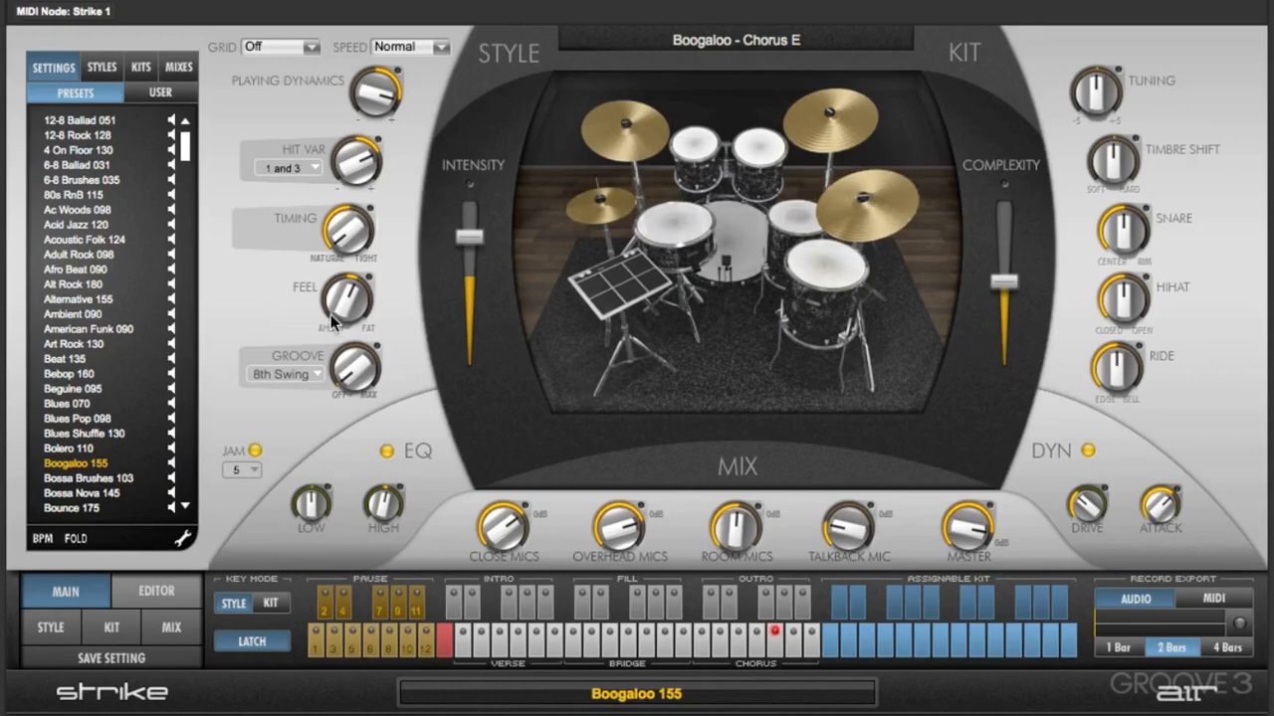
# Sweep Feel toward Ahead and Fat, reset it to its centred default, and move Timing partway from Natural toward the middle.
pyautogui.moveTo(342, 314); pyautogui.dragTo(323, 401)
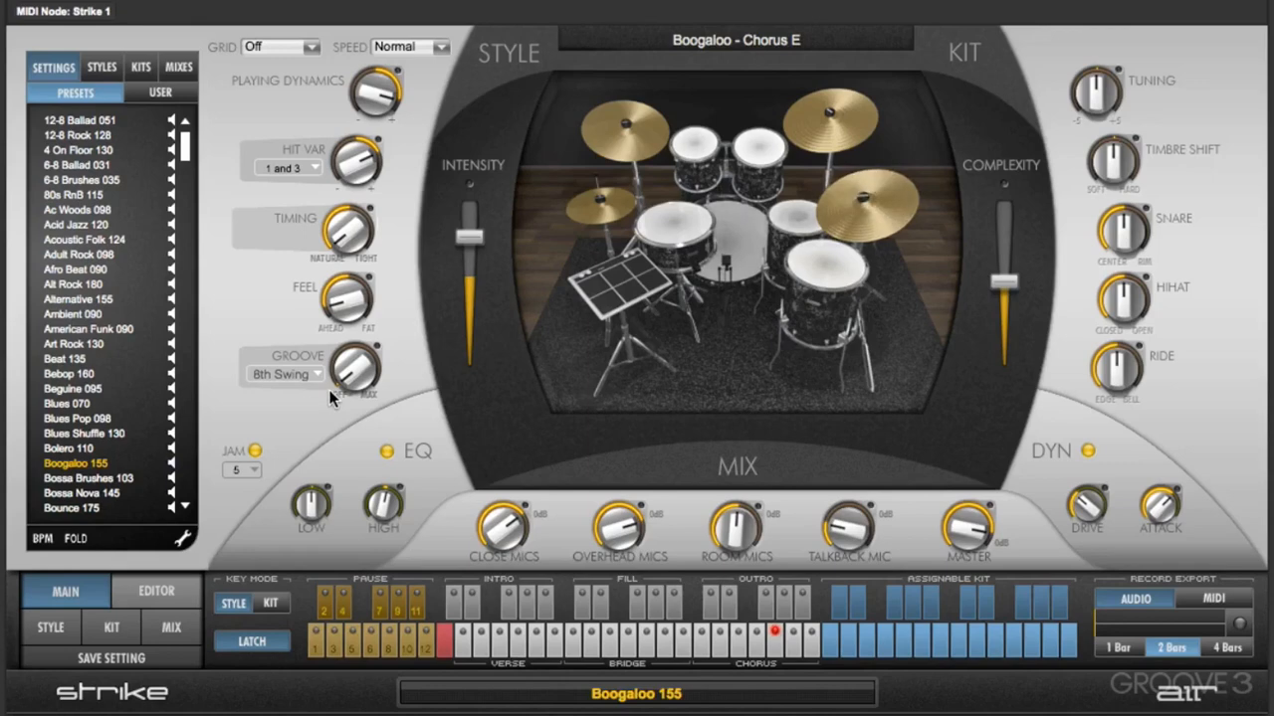
pyautogui.moveTo(340, 325); pyautogui.dragTo(408, 121)
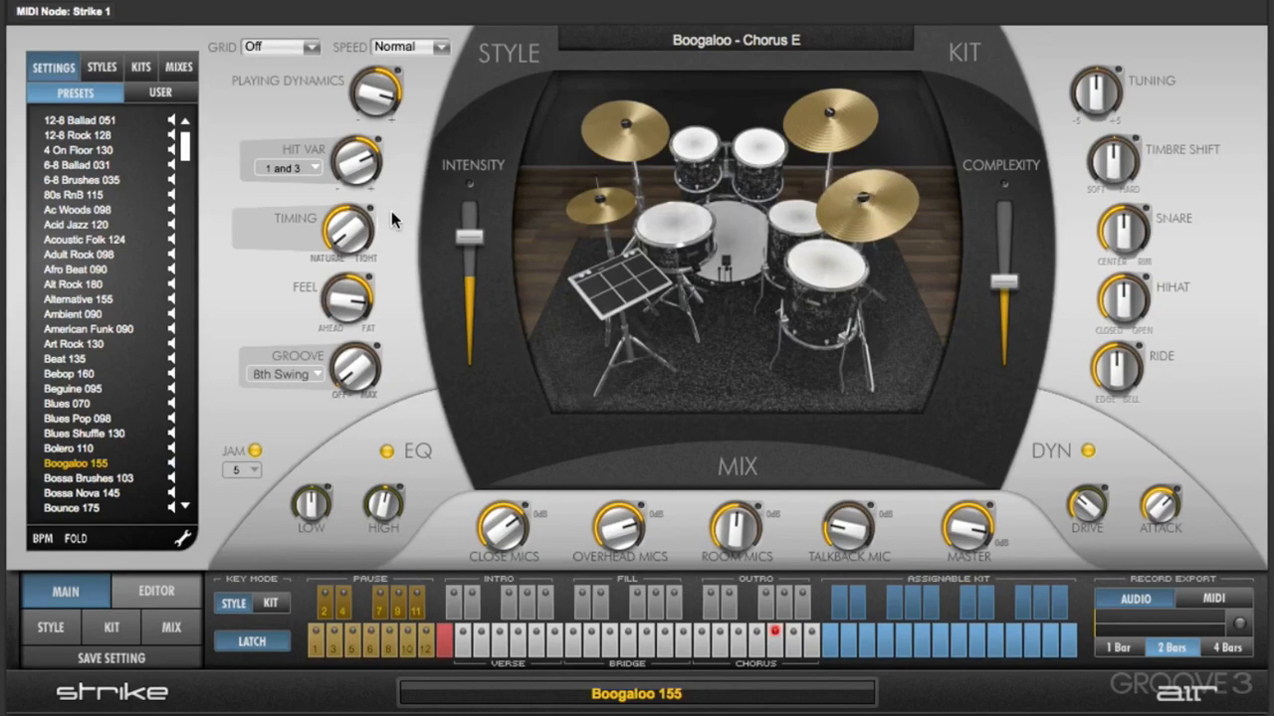
pyautogui.moveTo(353, 293); pyautogui.dragTo(347, 324)
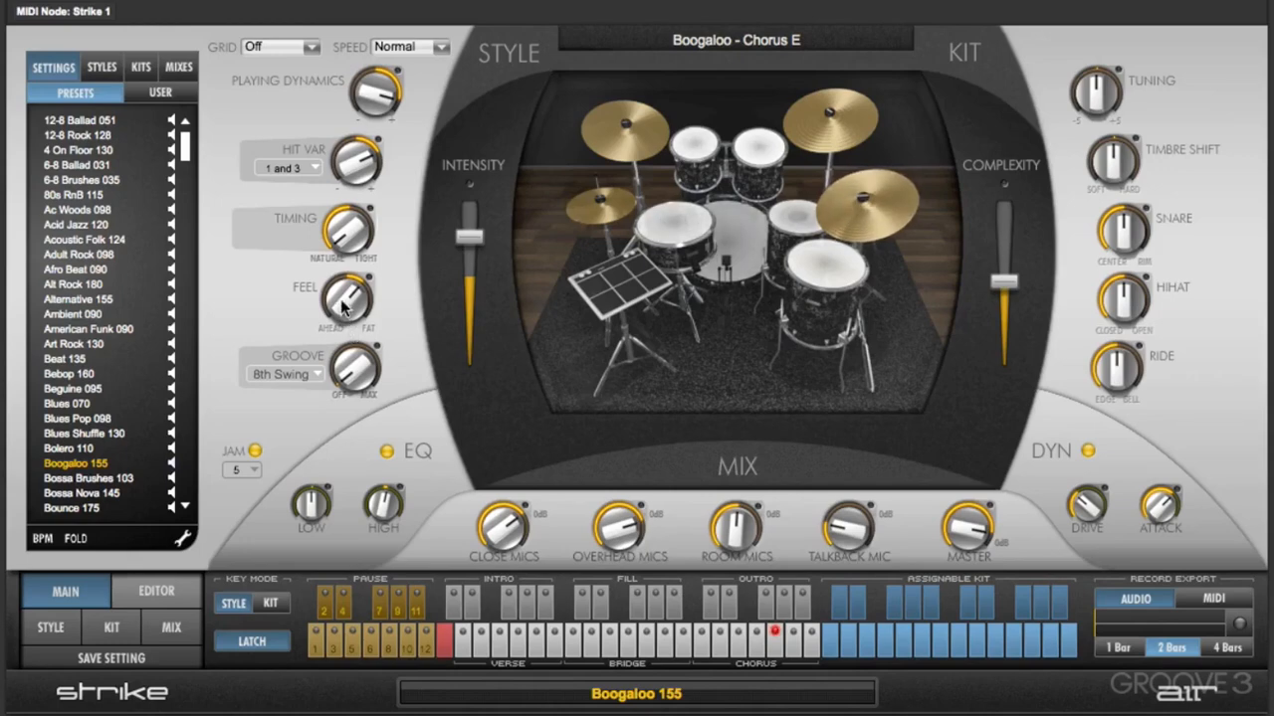
pyautogui.keyDown('alt'); pyautogui.click(342, 299); pyautogui.keyUp('alt')
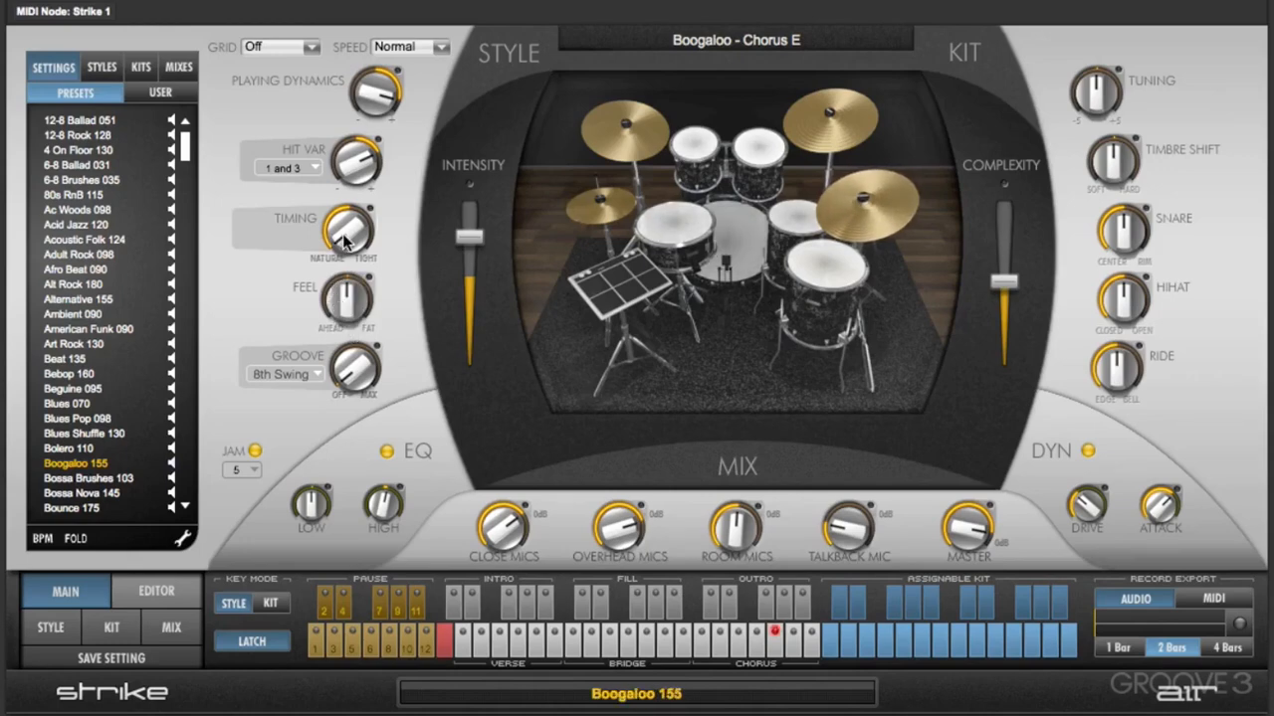
pyautogui.moveTo(345, 242); pyautogui.dragTo(349, 179)
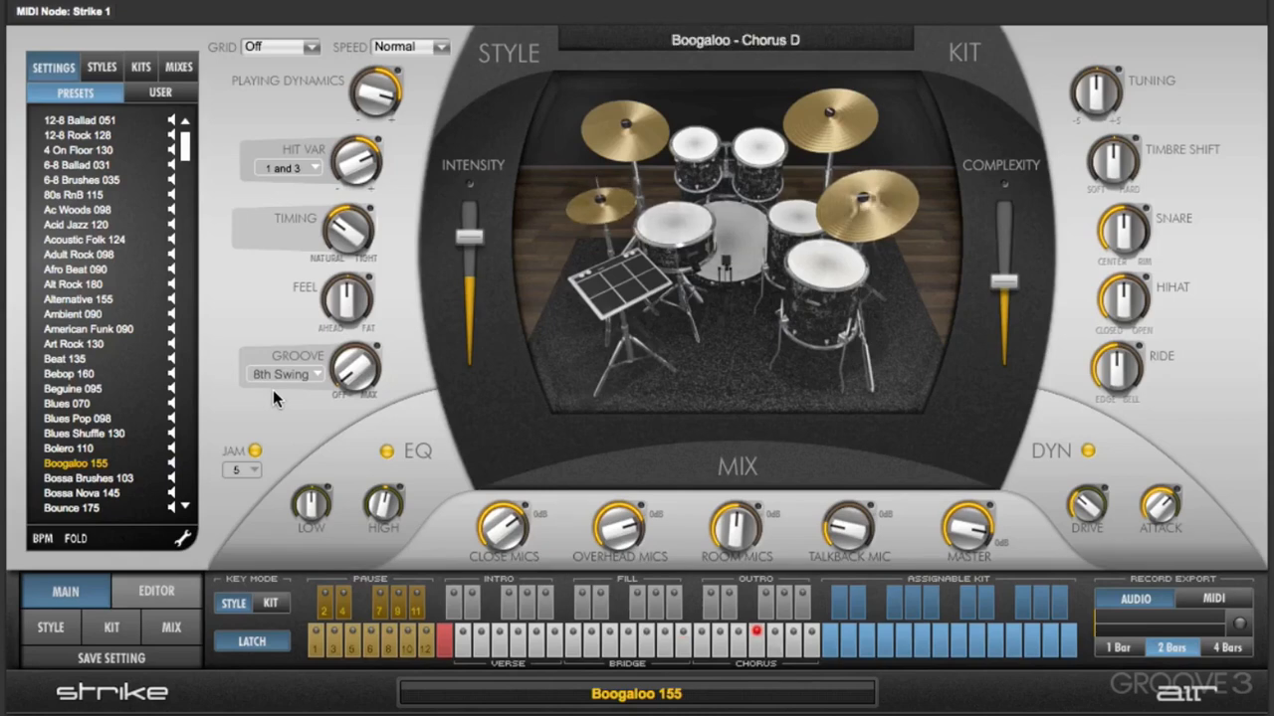
# Set the Groove depth to 100 % and its template to 4th Swing.
pyautogui.moveTo(371, 386); pyautogui.dragTo(391, 138)
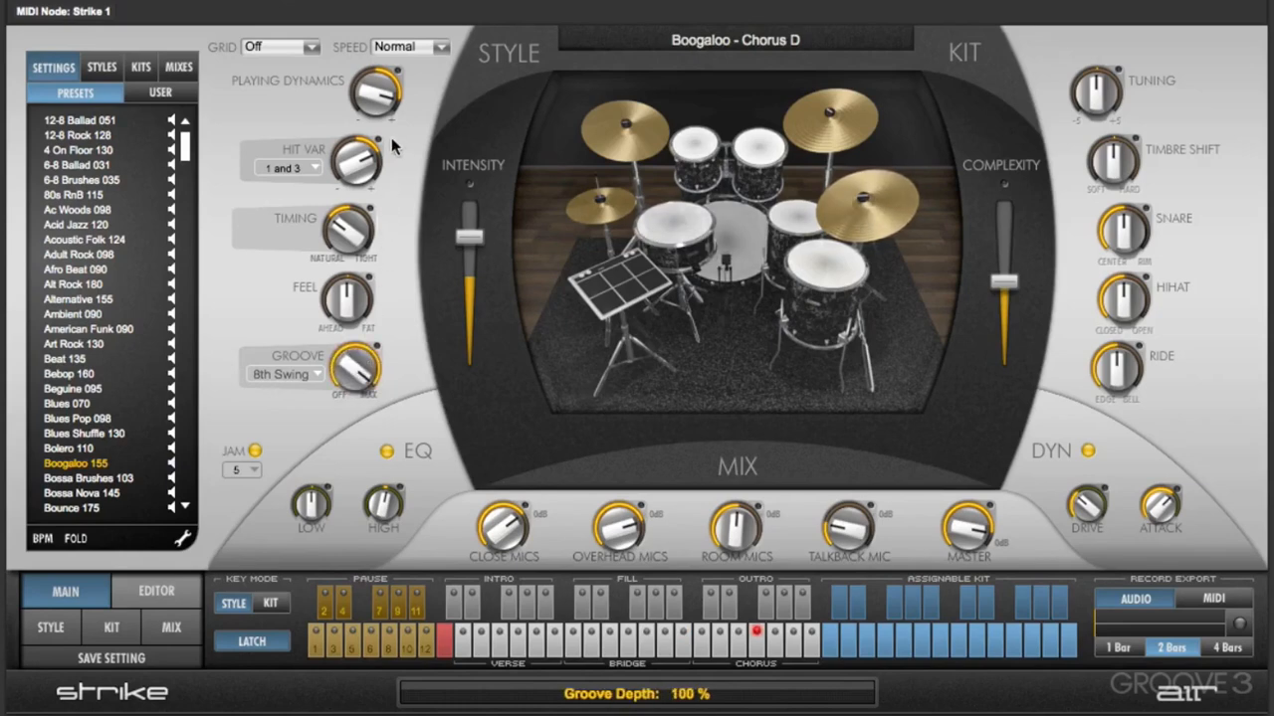
pyautogui.click(311, 373)
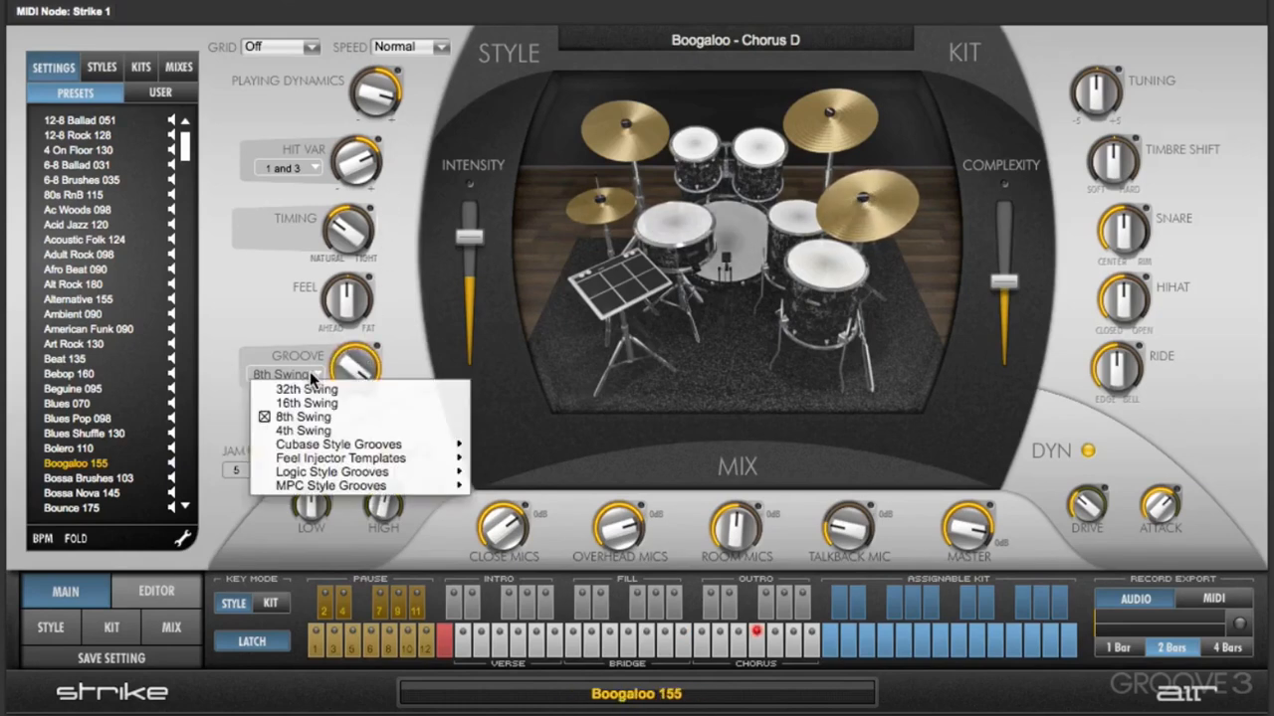
pyautogui.click(321, 433)
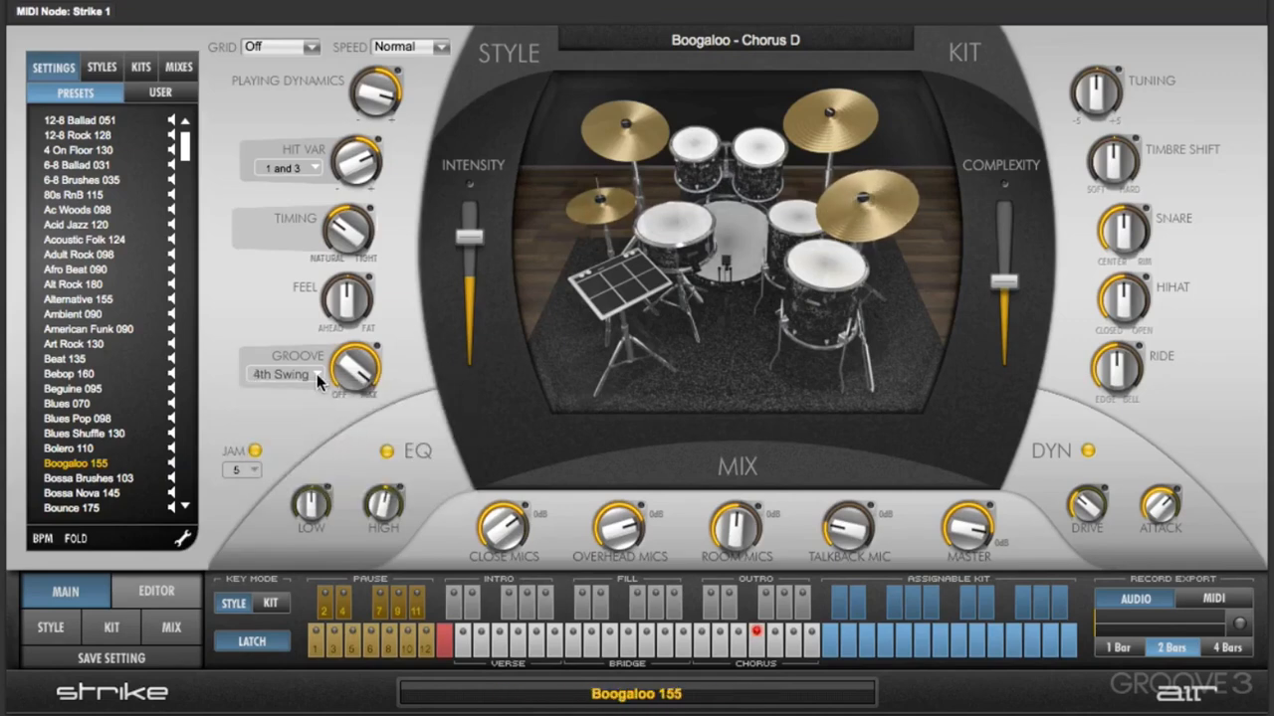
# Change the Groove template to the Cubase style groove Cubase 8th and 04.
pyautogui.click(316, 377)
pyautogui.moveTo(438, 458)
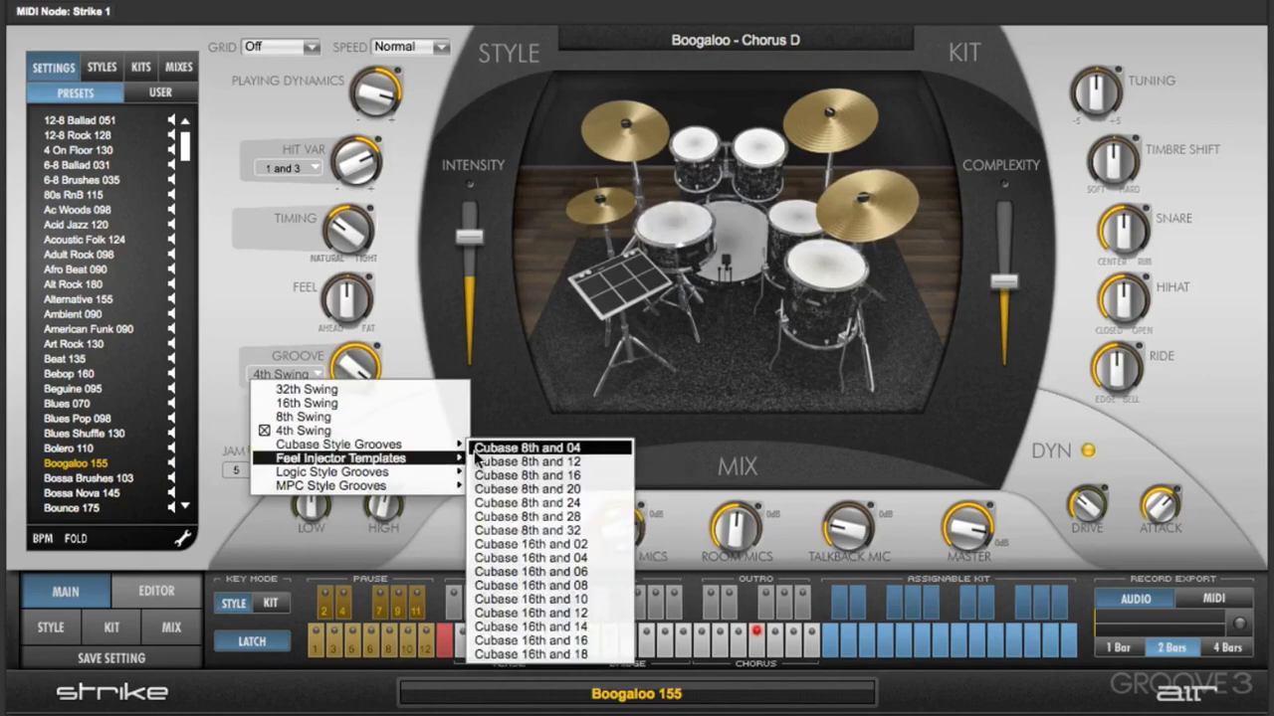
pyautogui.click(480, 450)
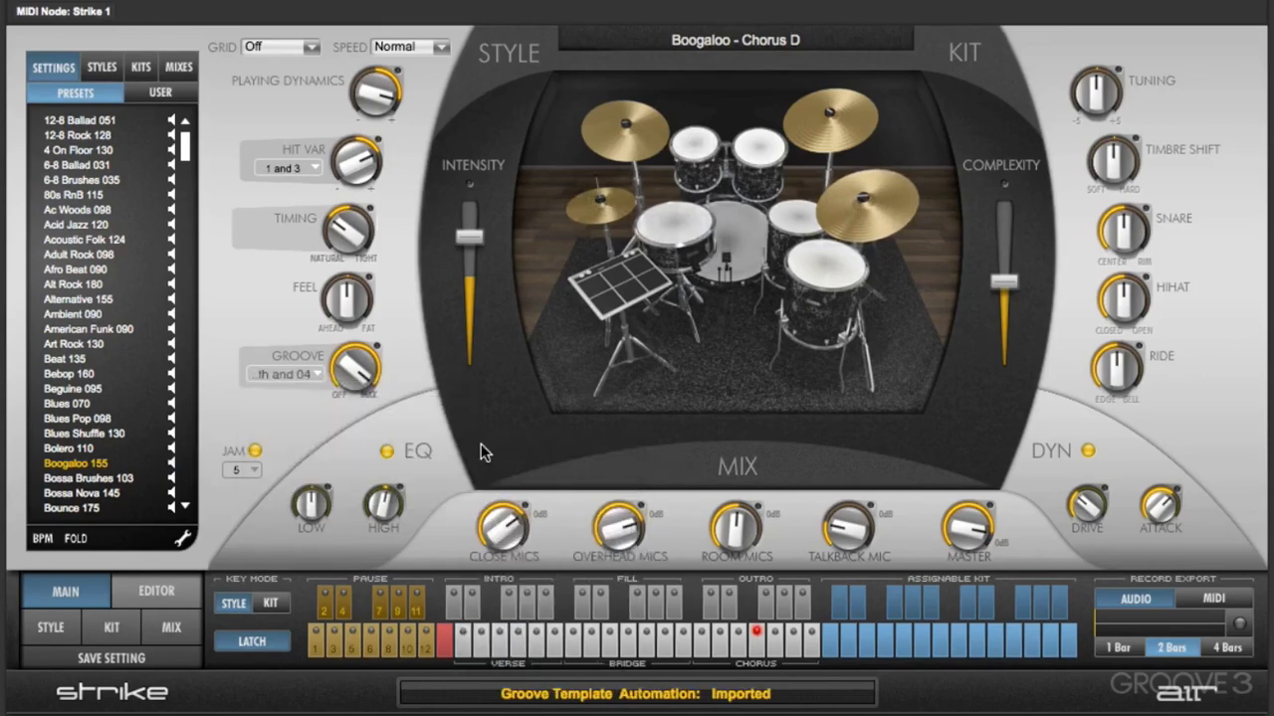
# Change the Groove template to the Logic style groove Logic Swing 8B.
pyautogui.click(303, 372)
pyautogui.moveTo(344, 461)
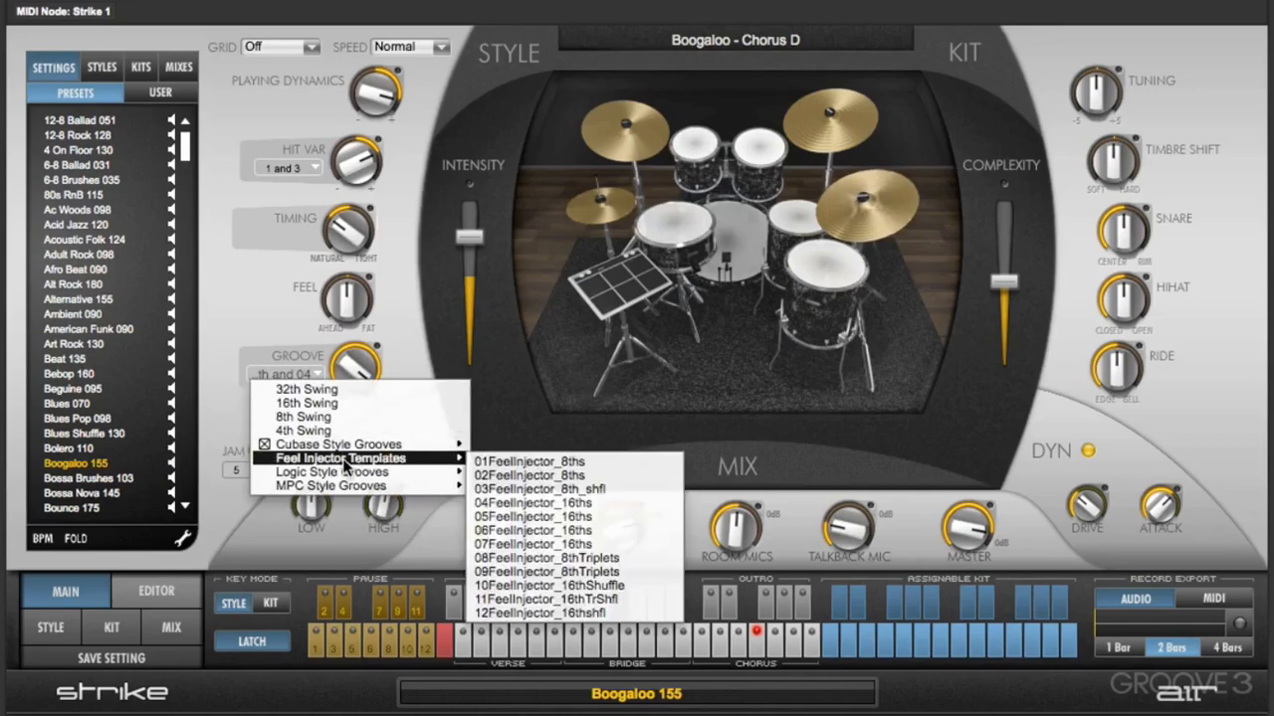
pyautogui.moveTo(428, 472)
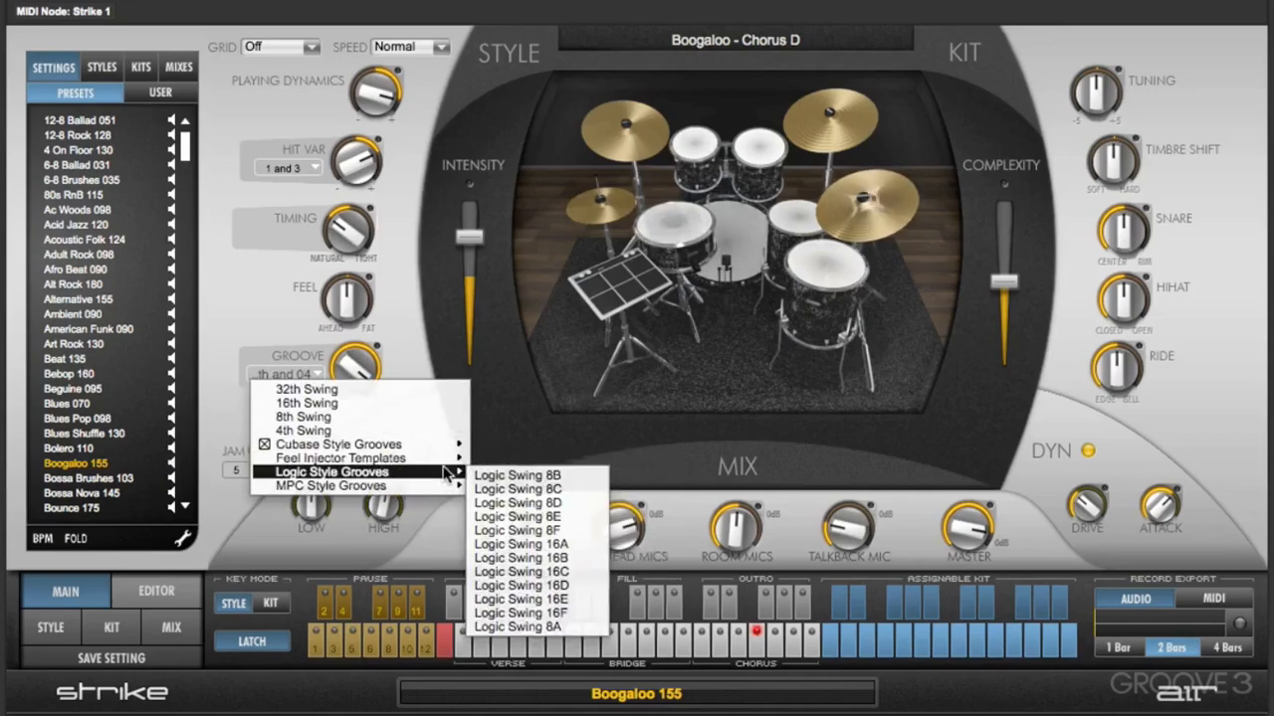
pyautogui.click(498, 475)
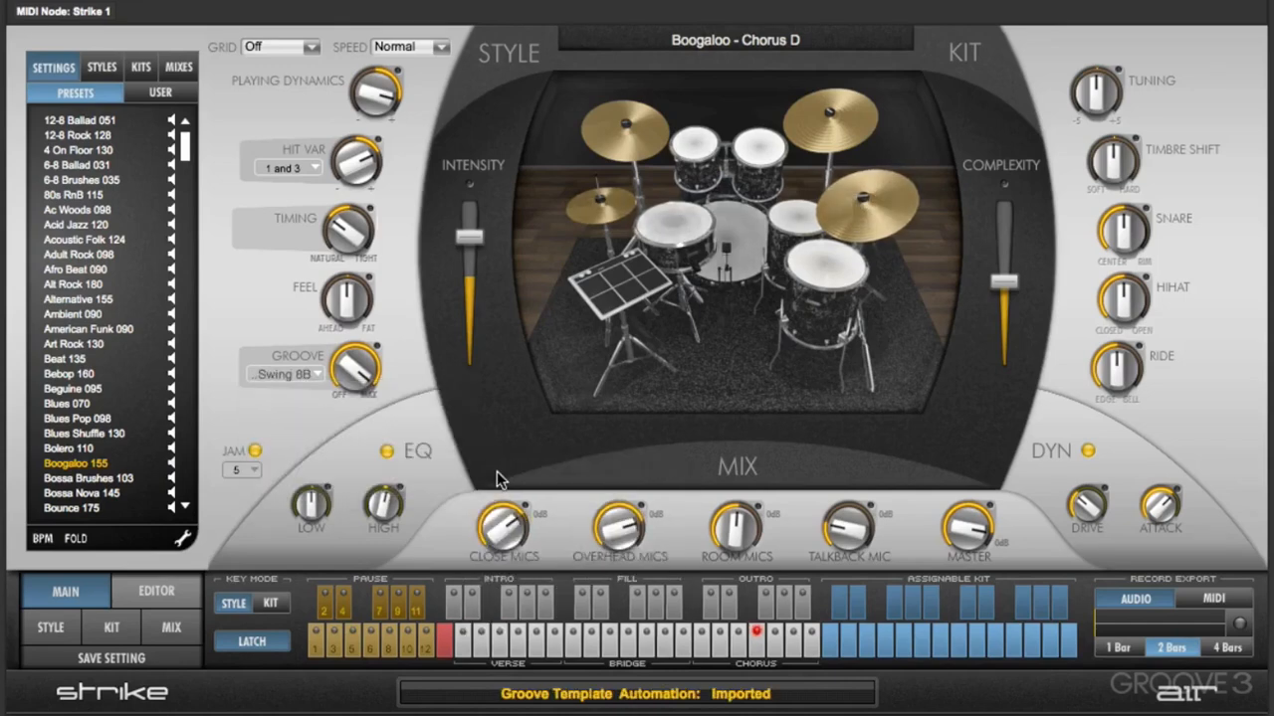
# Change the Groove template to MPC 54% 16th Swing and turn the Groove depth down to Off.
pyautogui.click(281, 370)
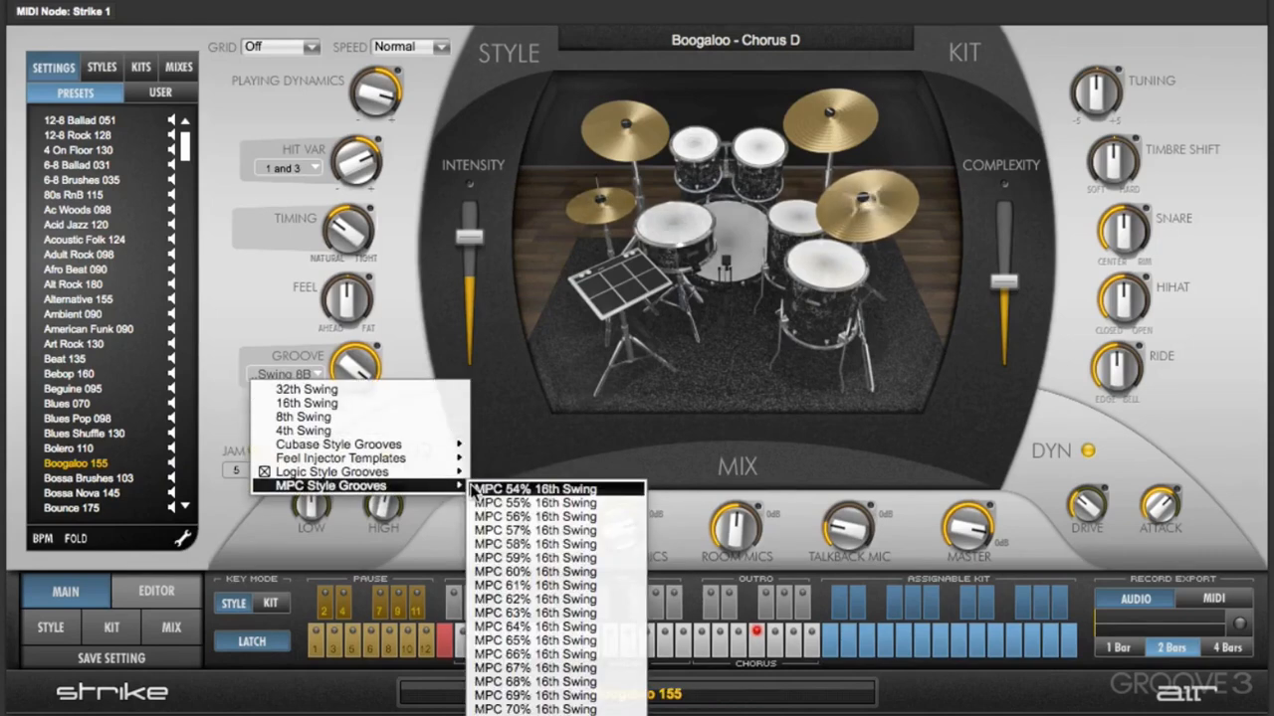
pyautogui.click(498, 489)
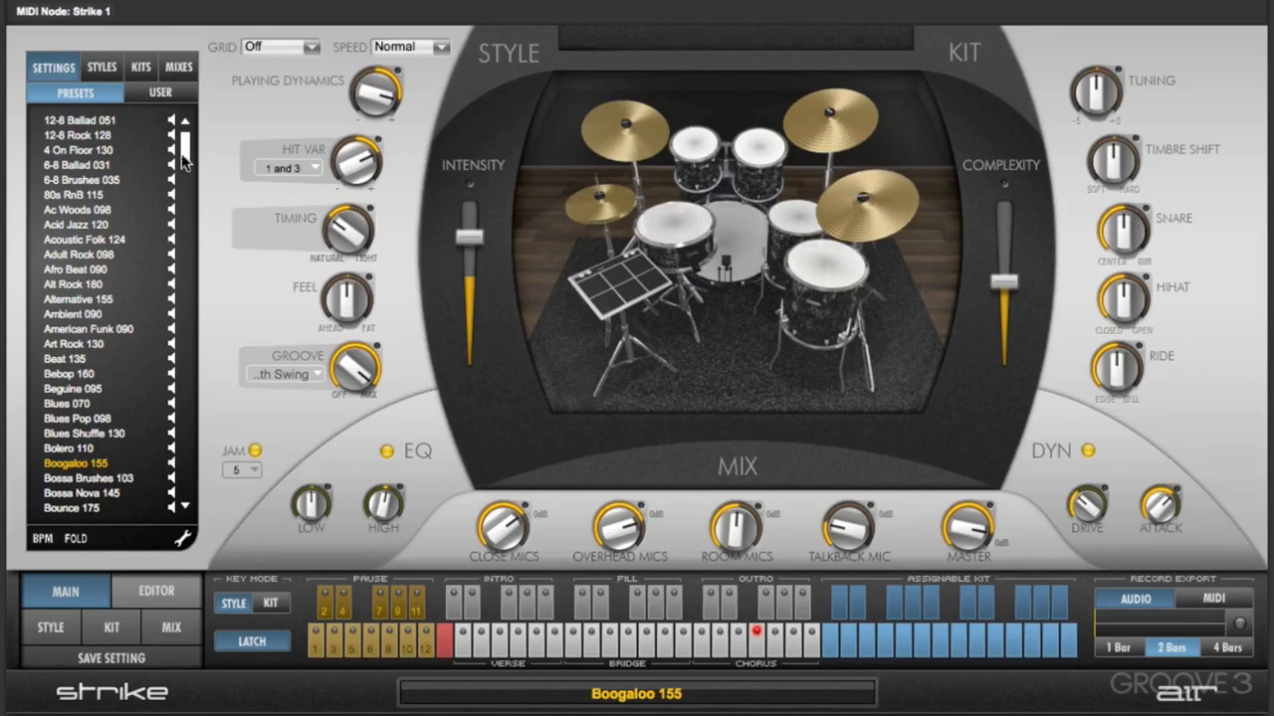
pyautogui.click(317, 374)
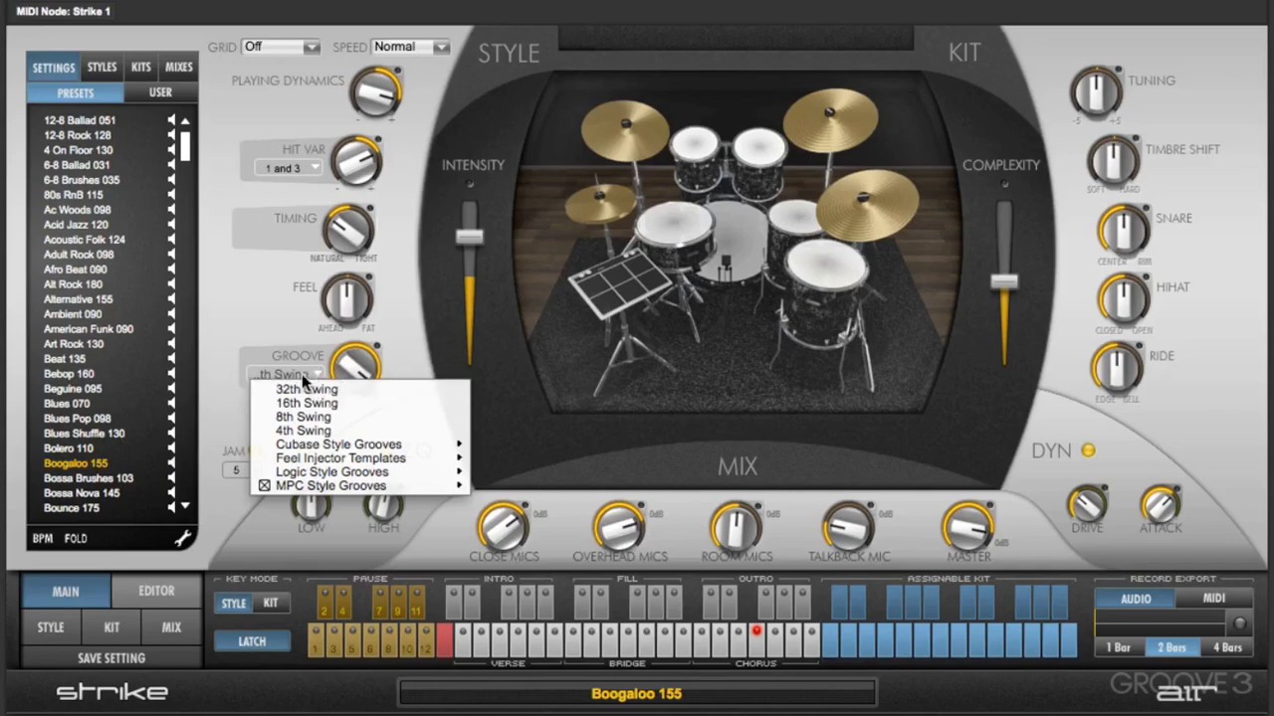
pyautogui.click(336, 360)
pyautogui.moveTo(345, 367); pyautogui.dragTo(331, 603)
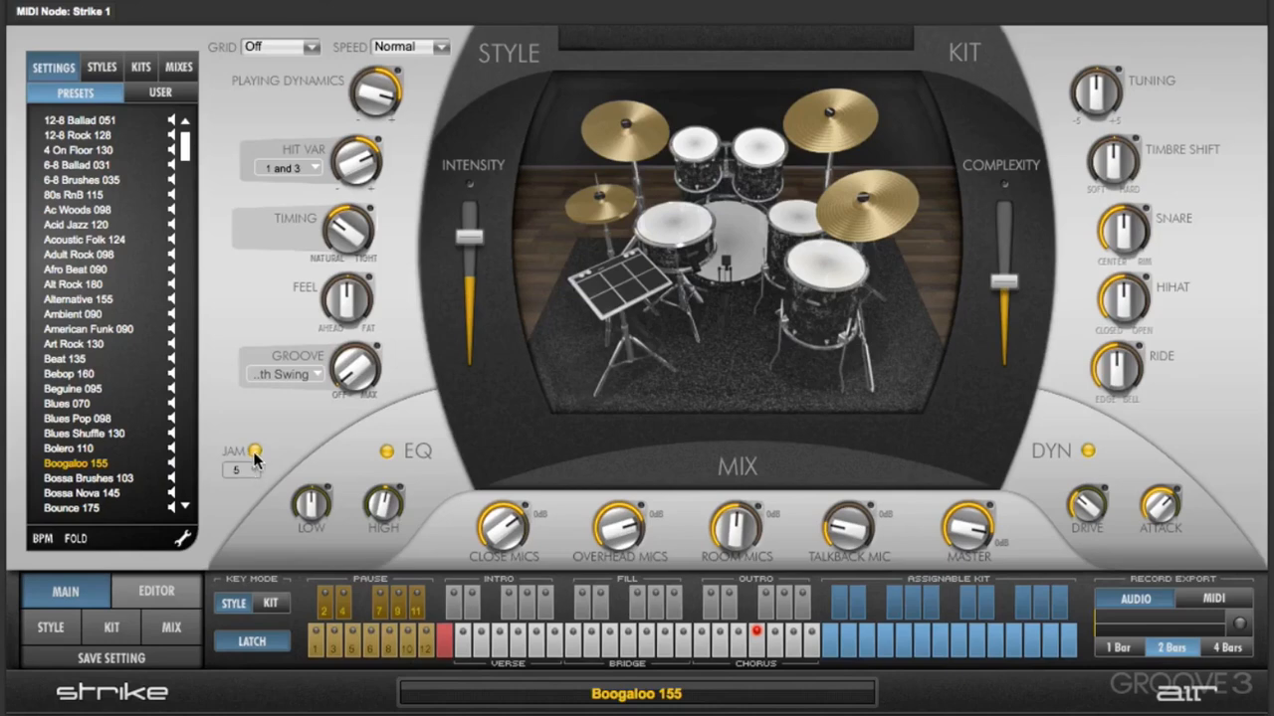
# Switch Jam off and on again, and try its density at 1, 3, 4 and 5.
pyautogui.click(255, 452)
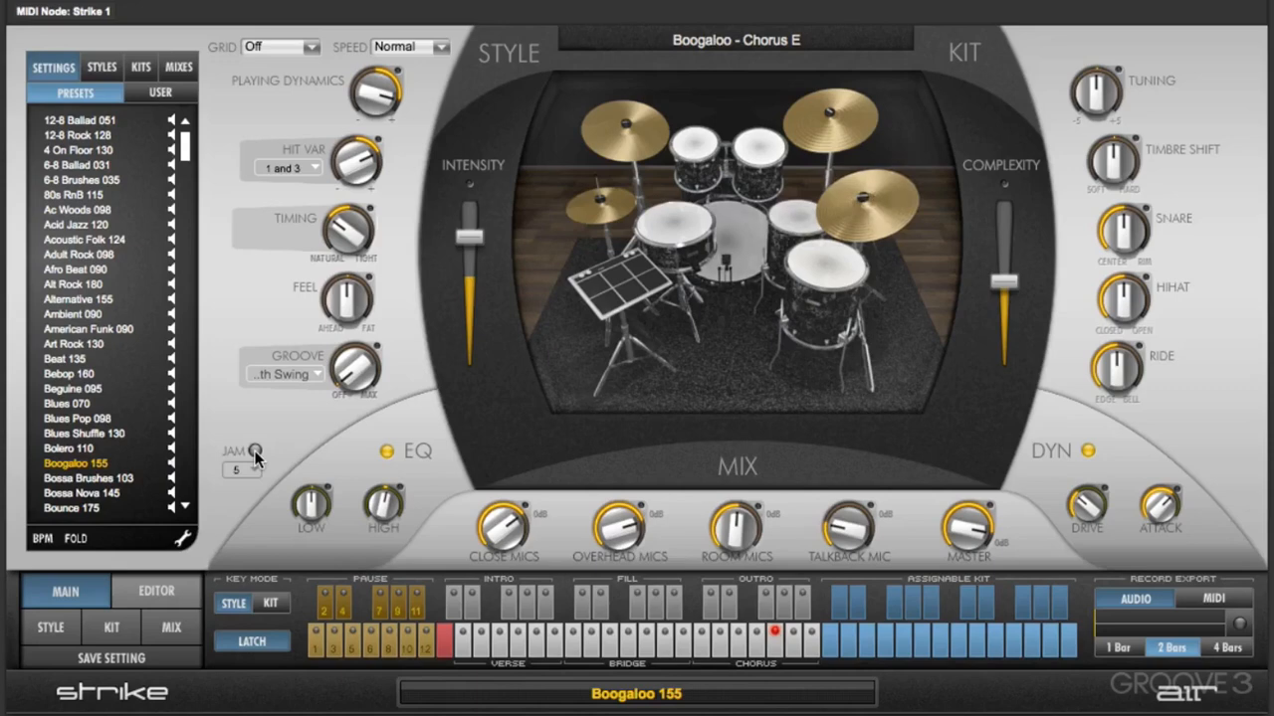
pyautogui.click(255, 453)
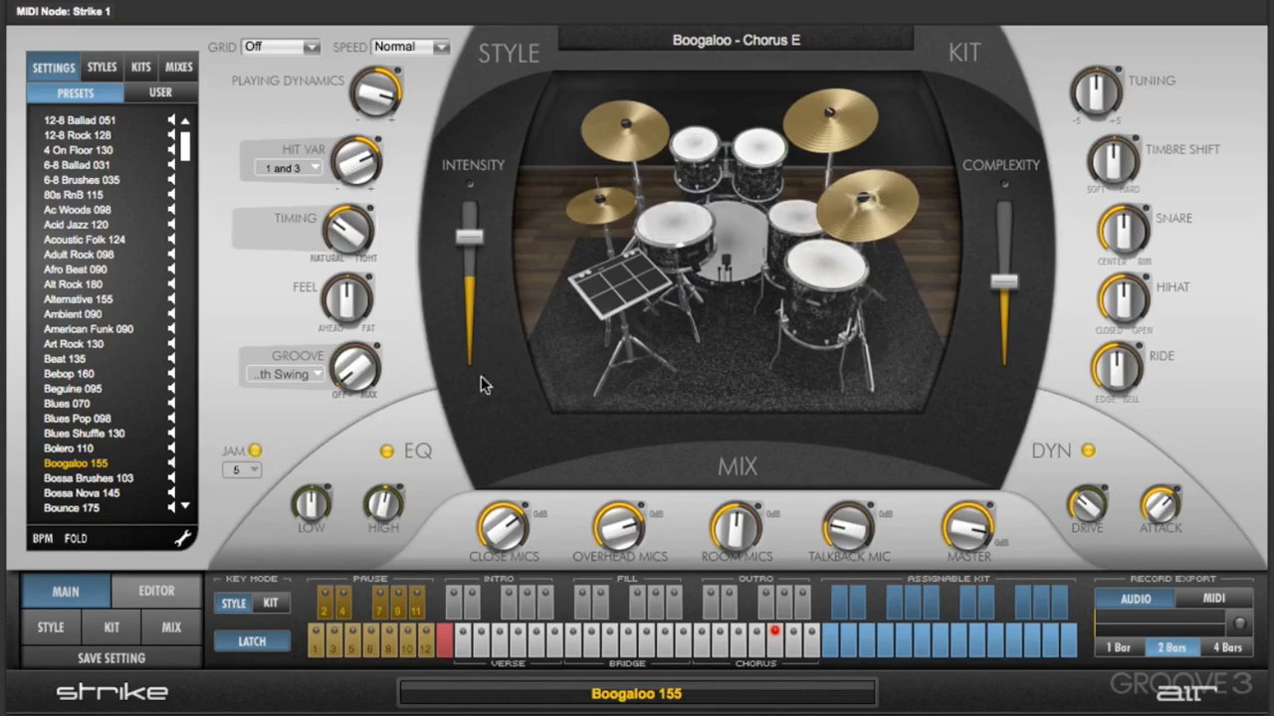
pyautogui.click(243, 469)
pyautogui.click(246, 483)
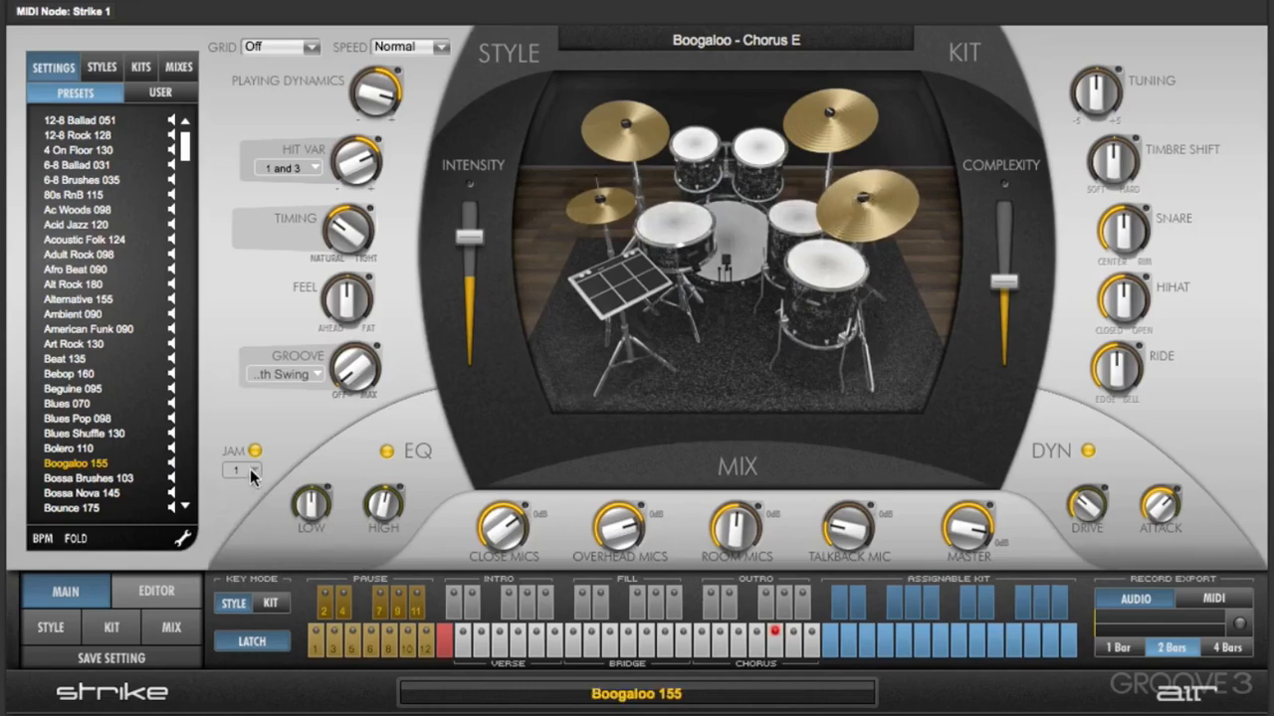
pyautogui.click(250, 468)
pyautogui.click(250, 503)
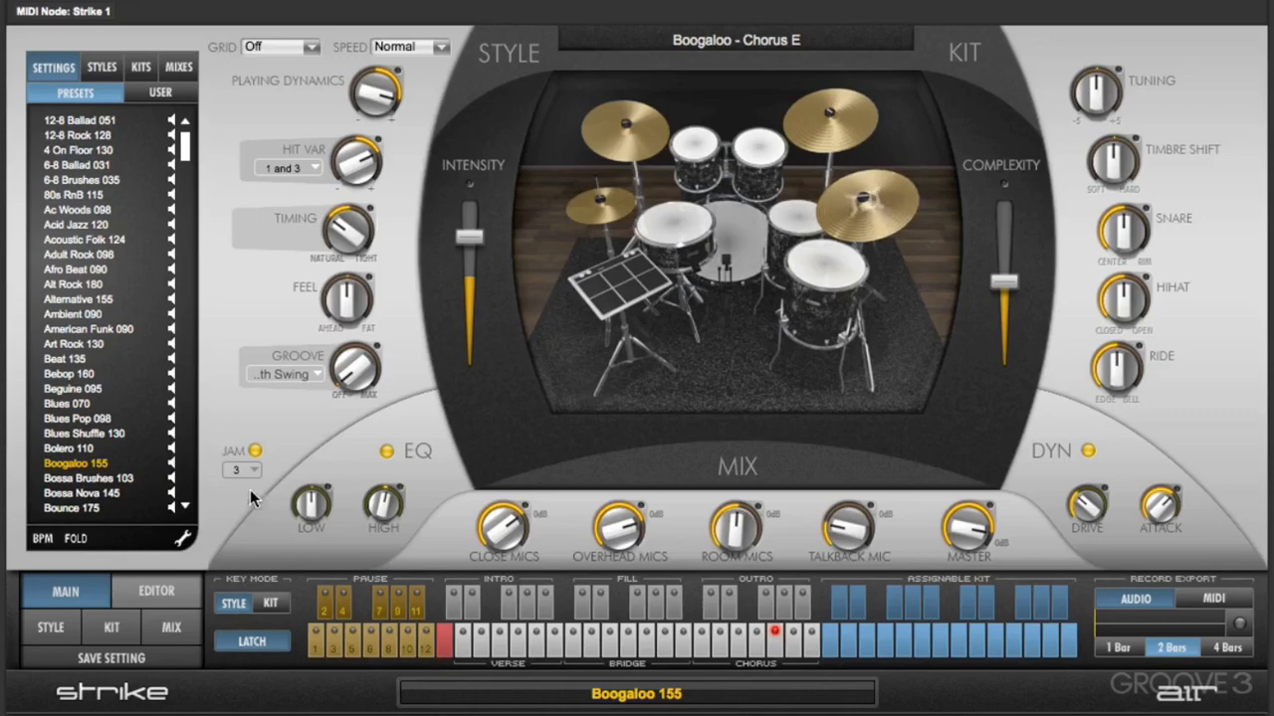
pyautogui.click(249, 470)
pyautogui.click(249, 519)
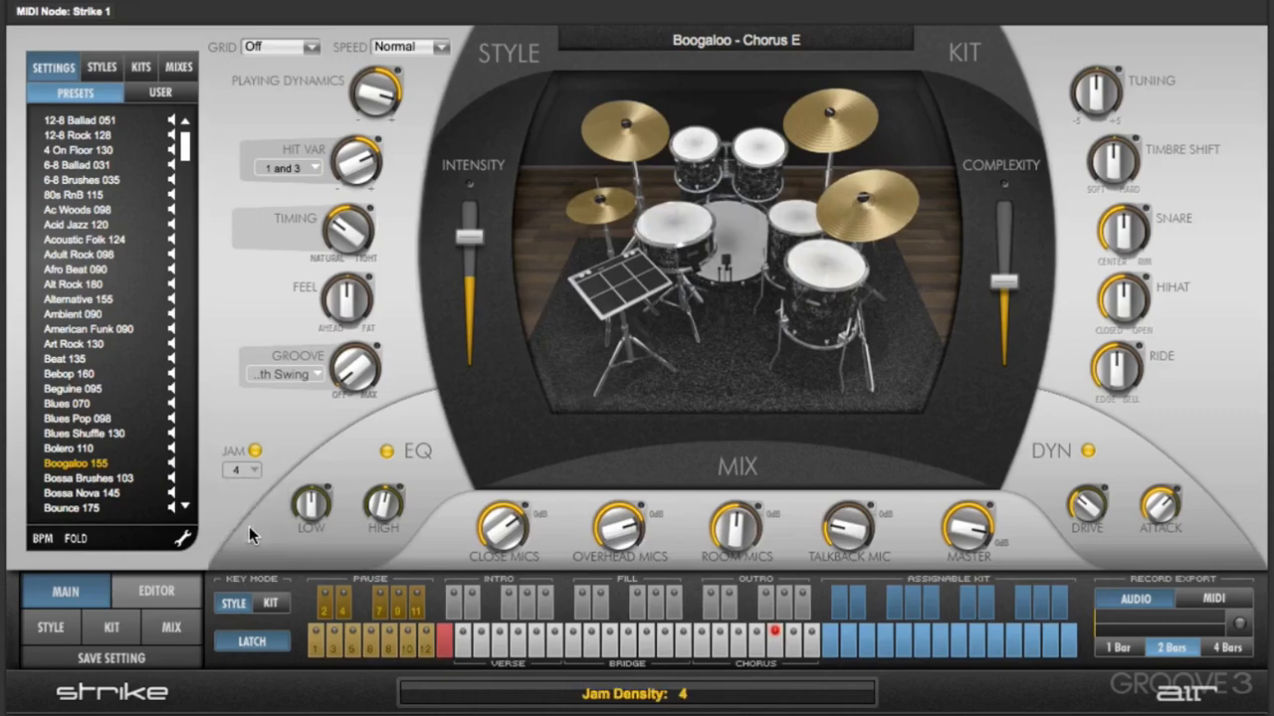
pyautogui.click(248, 468)
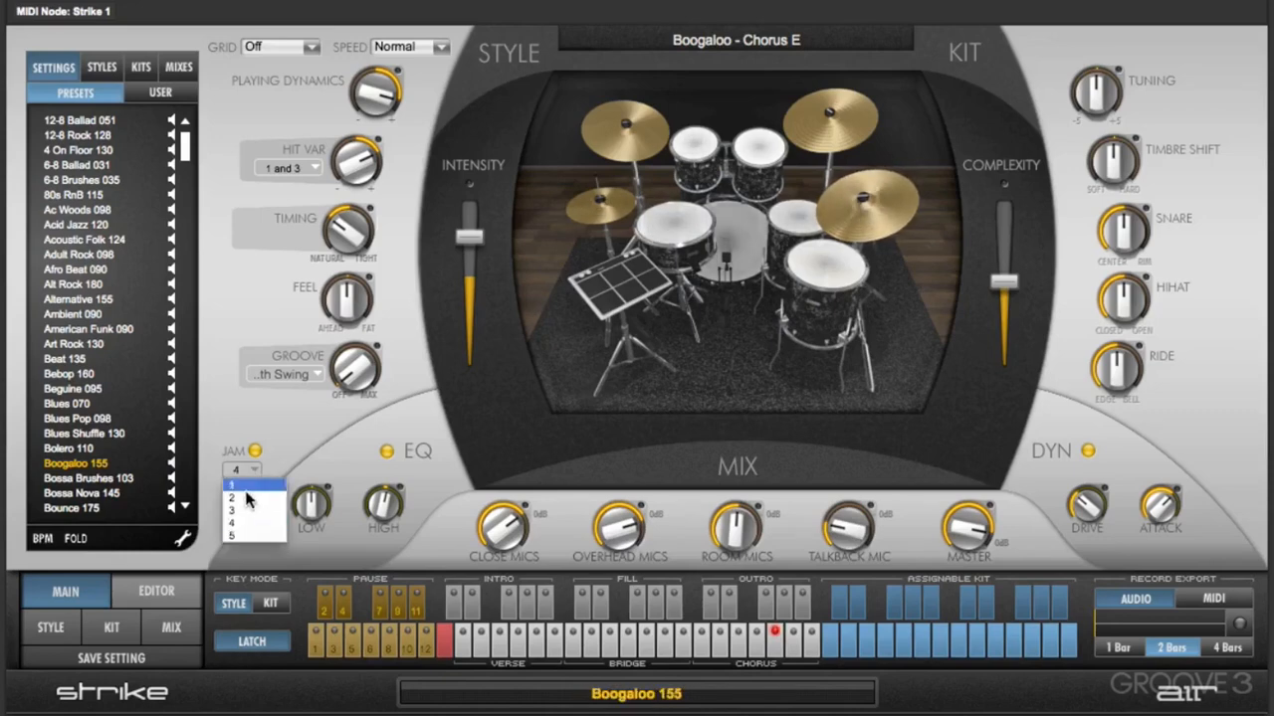
pyautogui.click(246, 531)
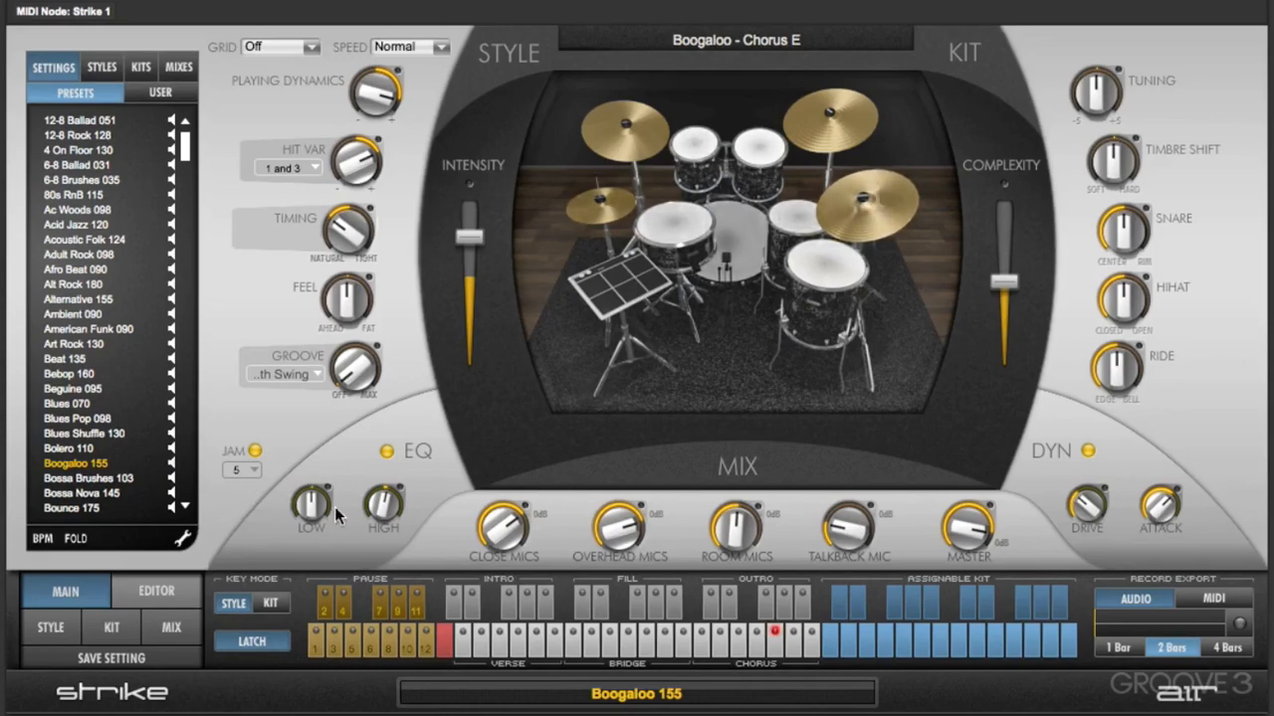
# Turn down the Low and High gains of the master EQ.
pyautogui.moveTo(305, 507); pyautogui.dragTo(302, 595)
pyautogui.moveTo(382, 510); pyautogui.dragTo(309, 488)
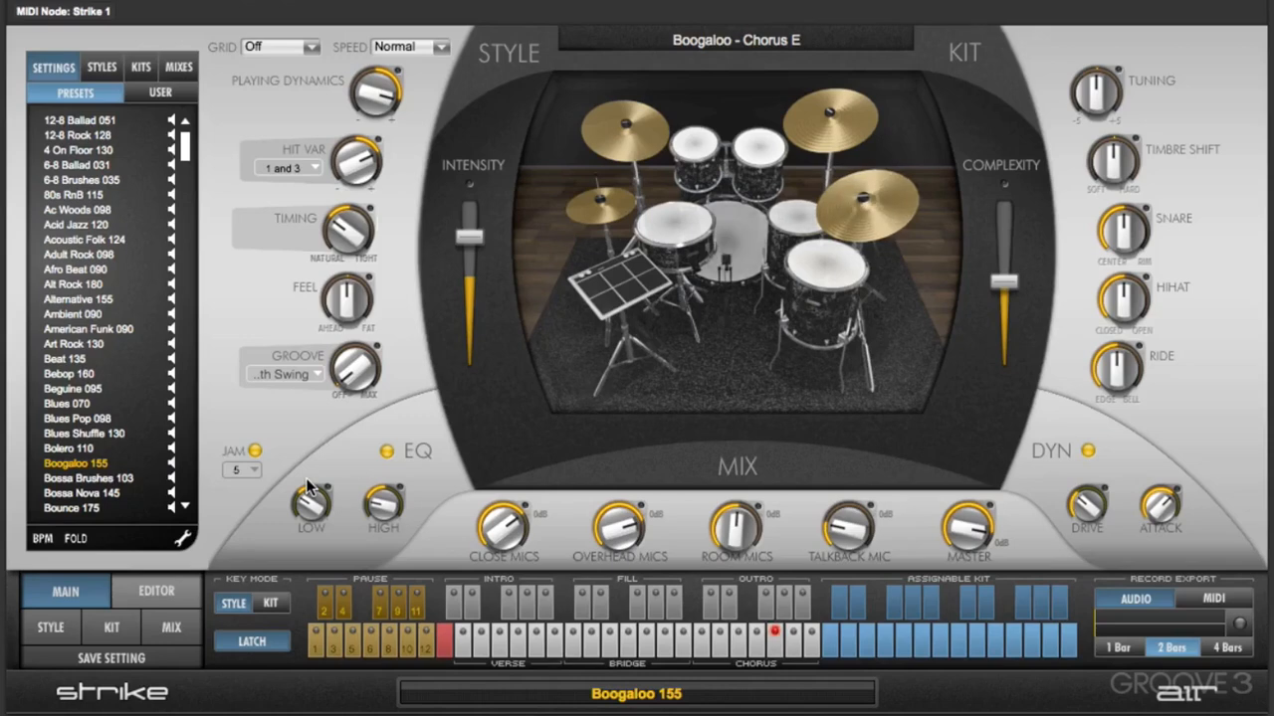
pyautogui.moveTo(384, 491)
# Raise the Room mics and set the Talkback mic to -23.3 dB and the Close mics to -7.6 dB.
pyautogui.moveTo(738, 520); pyautogui.dragTo(731, 482)
pyautogui.moveTo(845, 519)
pyautogui.mouseDown()
pyautogui.moveTo(841, 474)
pyautogui.moveTo(840, 521)
pyautogui.mouseUp()
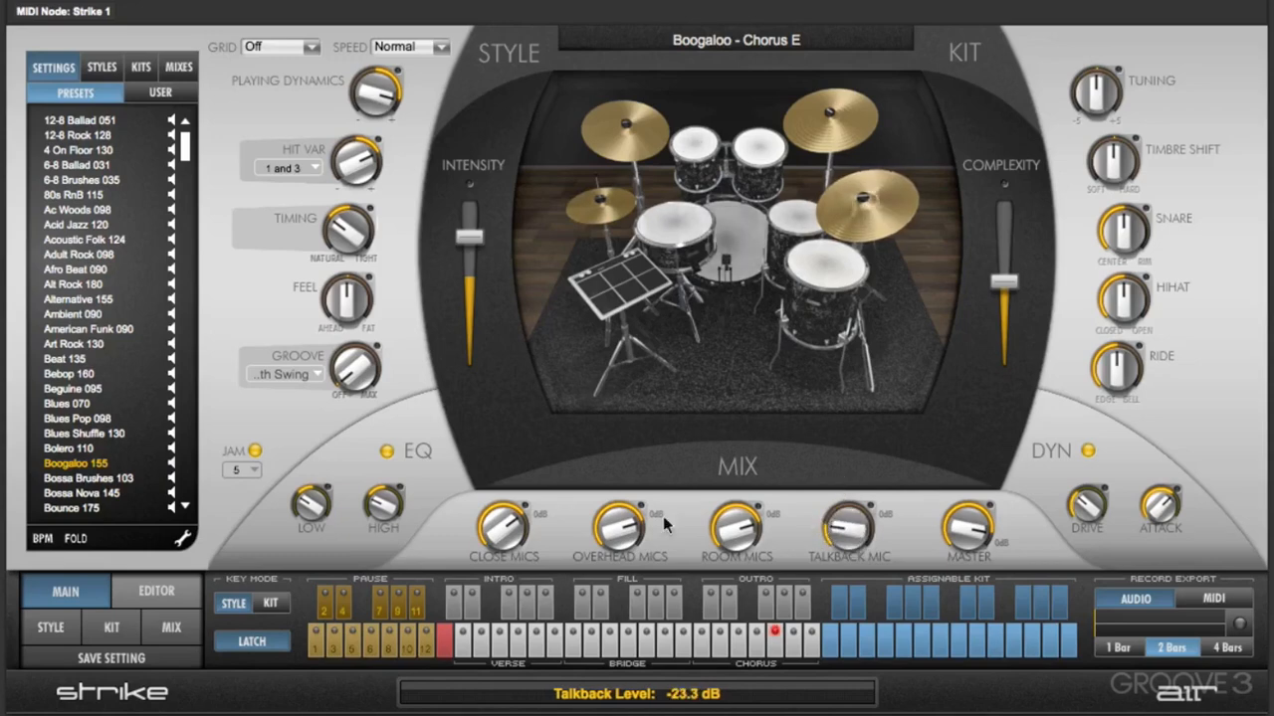
pyautogui.moveTo(518, 525); pyautogui.dragTo(505, 587)
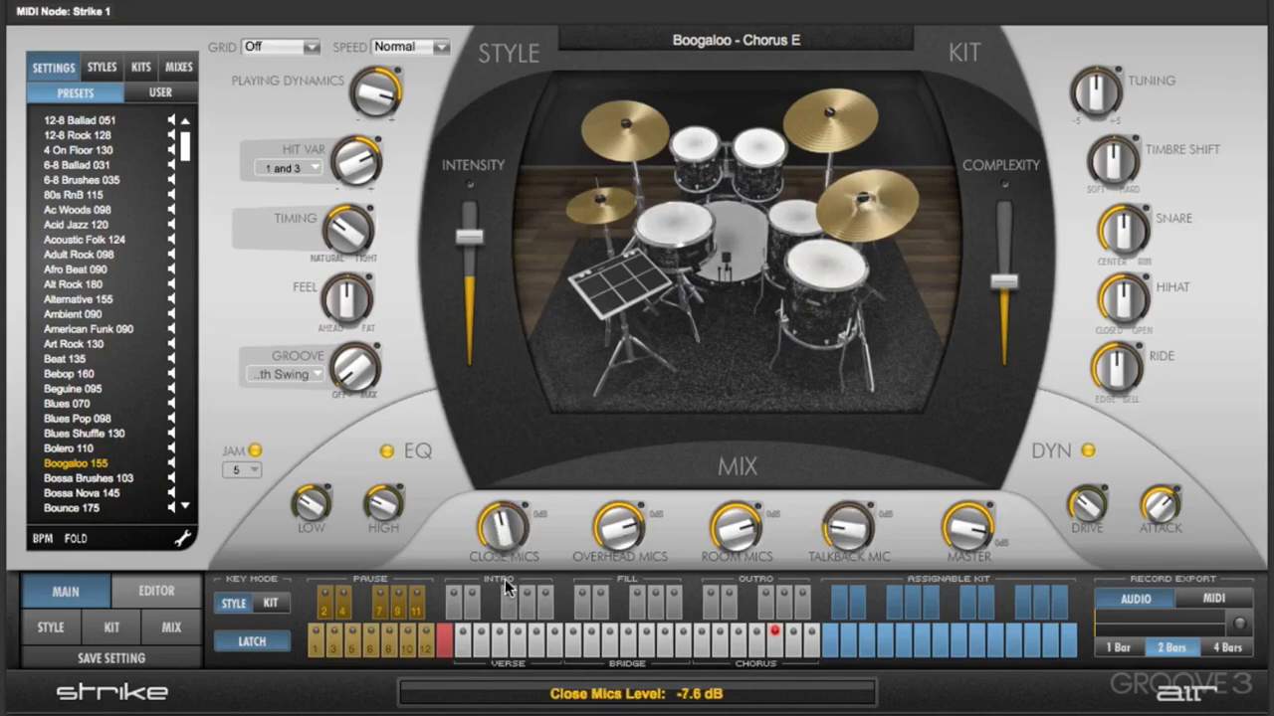
pyautogui.moveTo(613, 537)
pyautogui.mouseDown()
pyautogui.moveTo(615, 515)
pyautogui.moveTo(613, 533)
pyautogui.mouseUp()
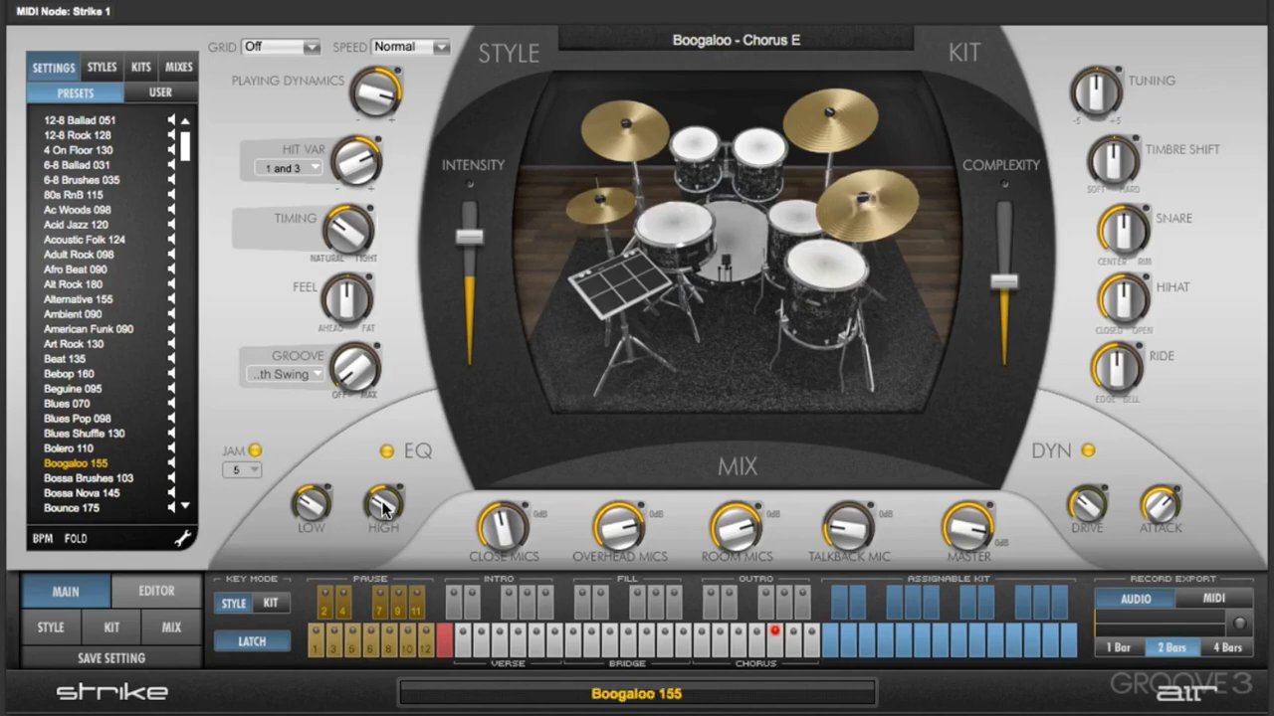
# Raise the master EQ's Low gain and set its High gain to +3.9 dB.
pyautogui.moveTo(311, 504); pyautogui.dragTo(332, 425)
pyautogui.moveTo(384, 502); pyautogui.dragTo(405, 441)
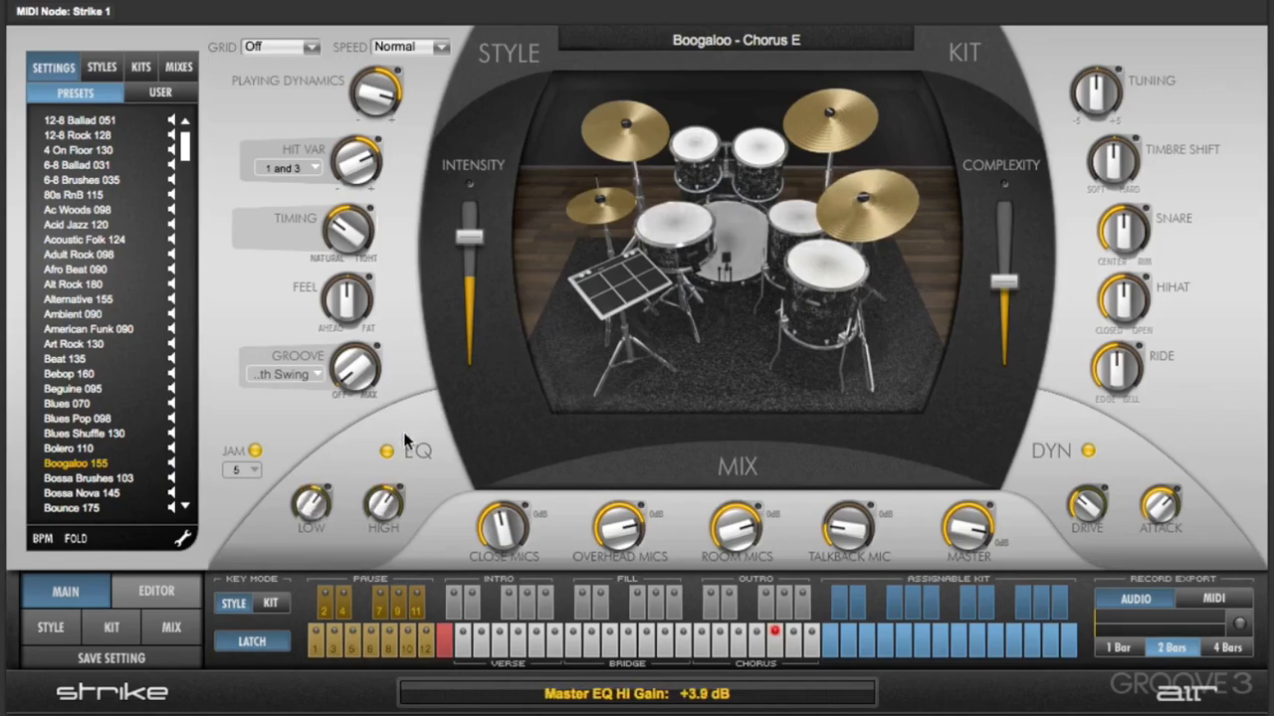
# Set the Overhead mics to -3.6 dB, Room to -10.9 dB and Master to -1.2 dB, and raise the Close and Talkback mics.
pyautogui.moveTo(611, 534); pyautogui.dragTo(604, 587)
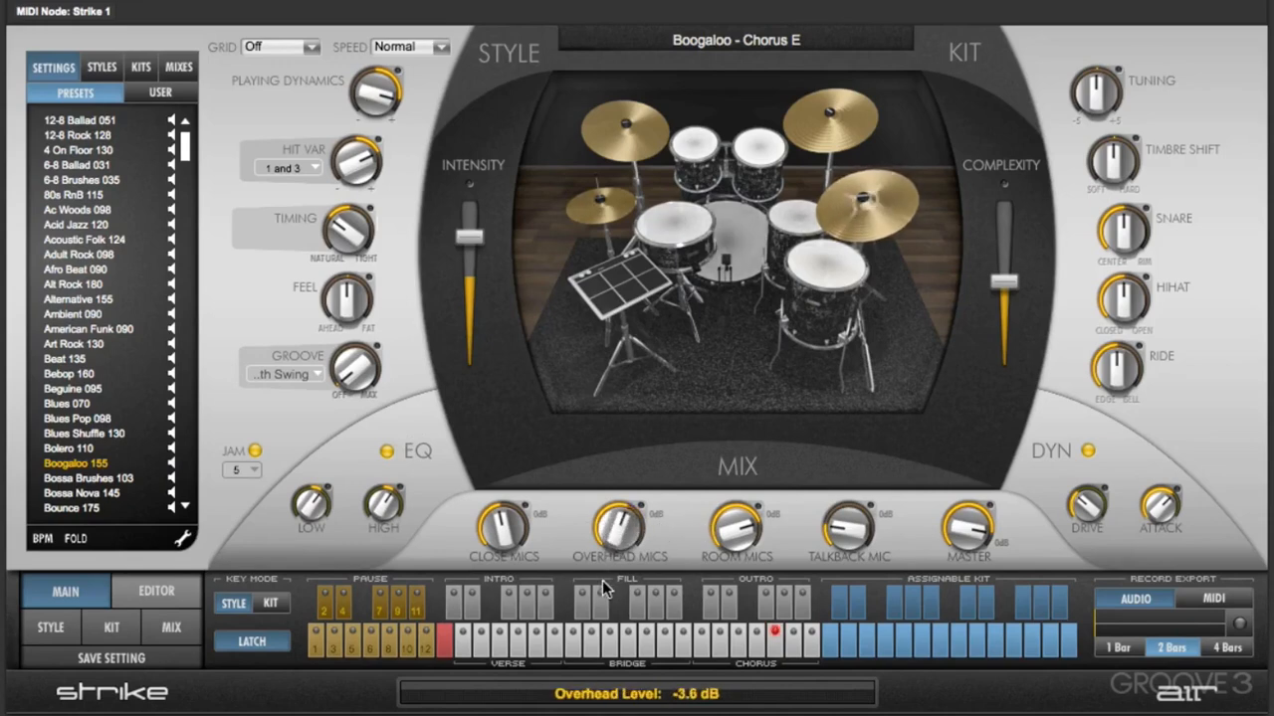
pyautogui.moveTo(736, 527); pyautogui.dragTo(713, 617)
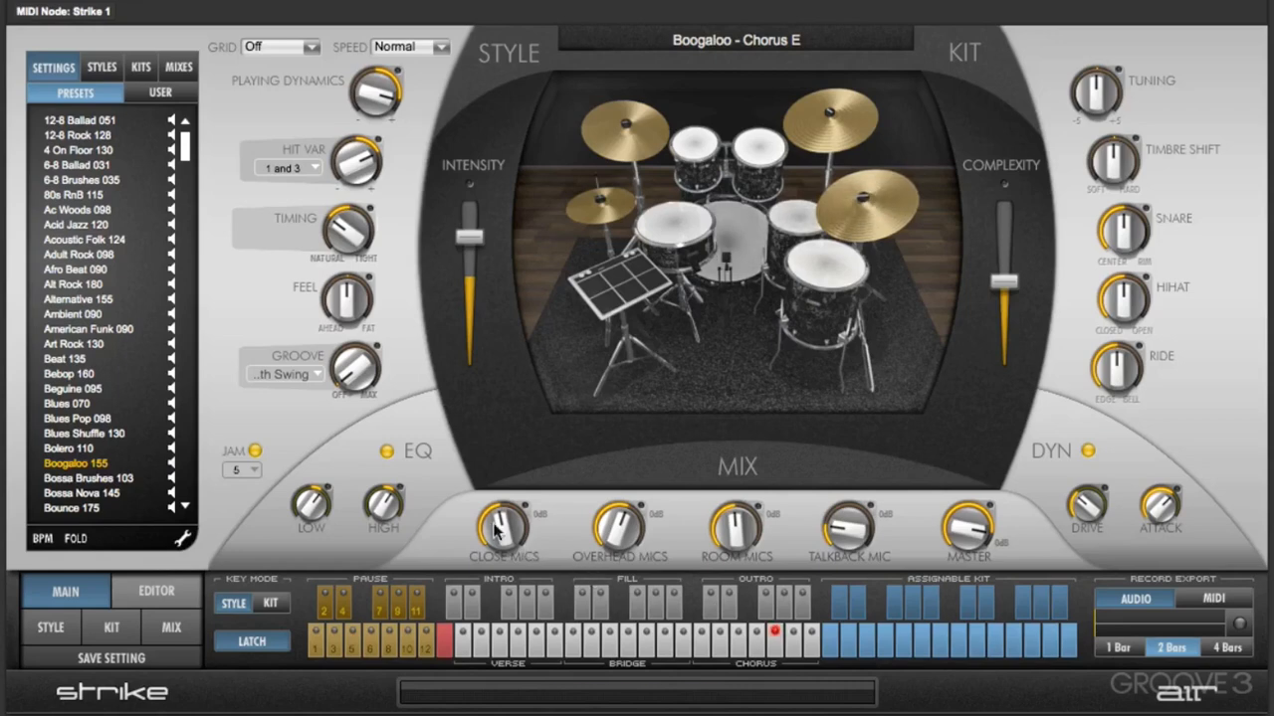
pyautogui.moveTo(497, 531); pyautogui.dragTo(499, 535)
pyautogui.moveTo(848, 533); pyautogui.dragTo(847, 517)
pyautogui.moveTo(621, 528); pyautogui.dragTo(621, 528)
pyautogui.moveTo(509, 532); pyautogui.dragTo(509, 529)
pyautogui.moveTo(724, 531)
pyautogui.mouseDown()
pyautogui.moveTo(724, 565)
pyautogui.moveTo(726, 547)
pyautogui.mouseUp()
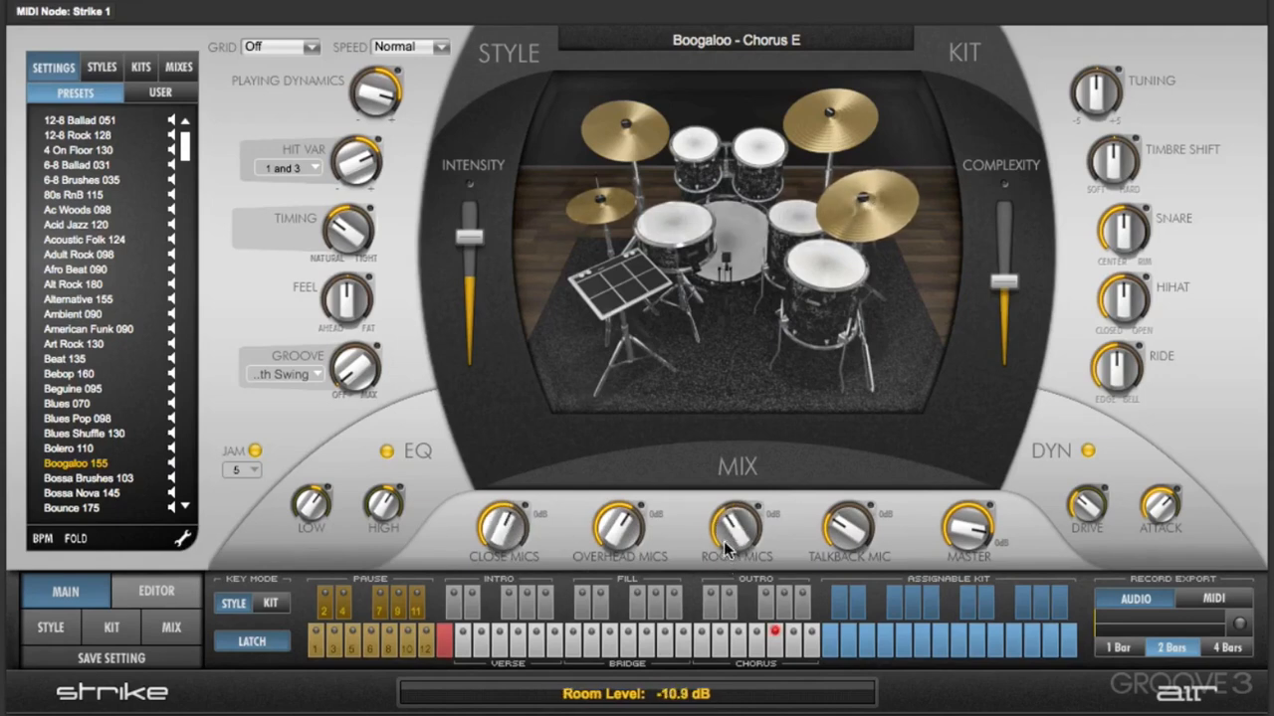
pyautogui.moveTo(985, 522)
pyautogui.mouseDown()
pyautogui.moveTo(945, 607)
pyautogui.moveTo(962, 510)
pyautogui.moveTo(966, 532)
pyautogui.mouseUp()
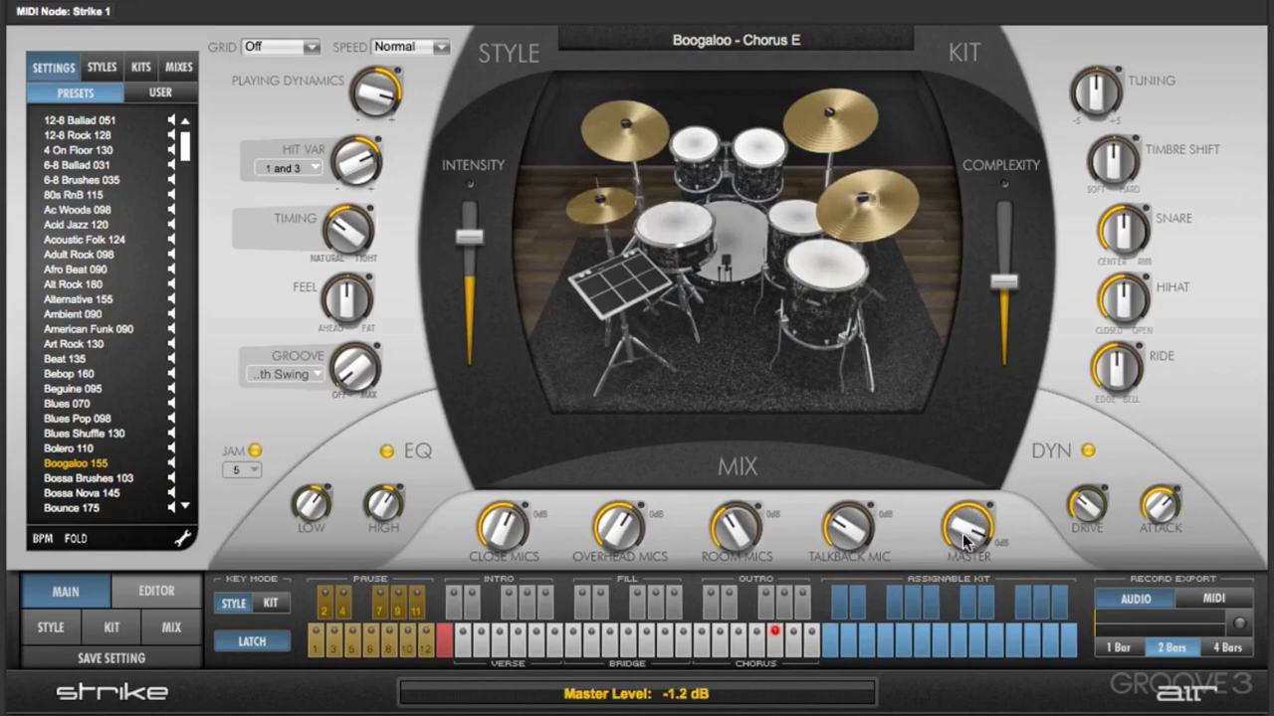
# Toggle the DYN section off and on, raise its Drive and turn down its Attack.
pyautogui.click(1085, 452)
pyautogui.click(1092, 452)
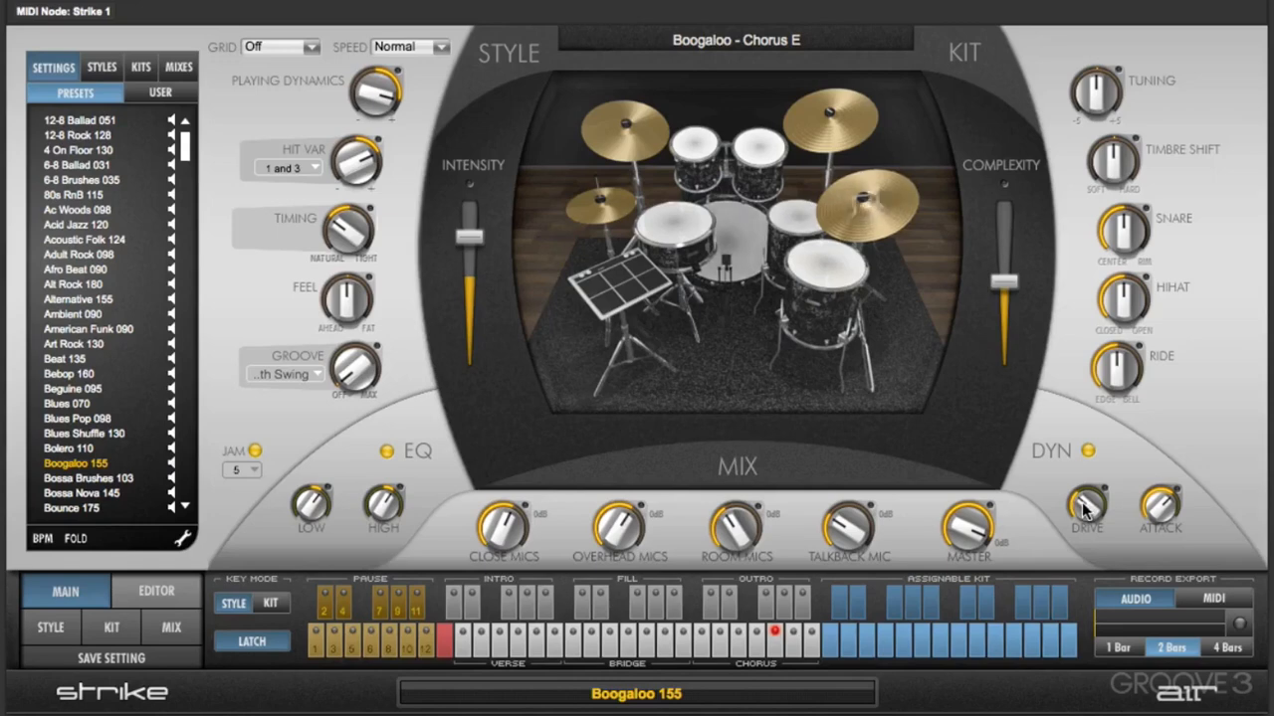
pyautogui.moveTo(1085, 509); pyautogui.dragTo(1127, 384)
pyautogui.moveTo(1159, 506)
pyautogui.mouseDown()
pyautogui.moveTo(1141, 593)
pyautogui.moveTo(1147, 511)
pyautogui.mouseUp()
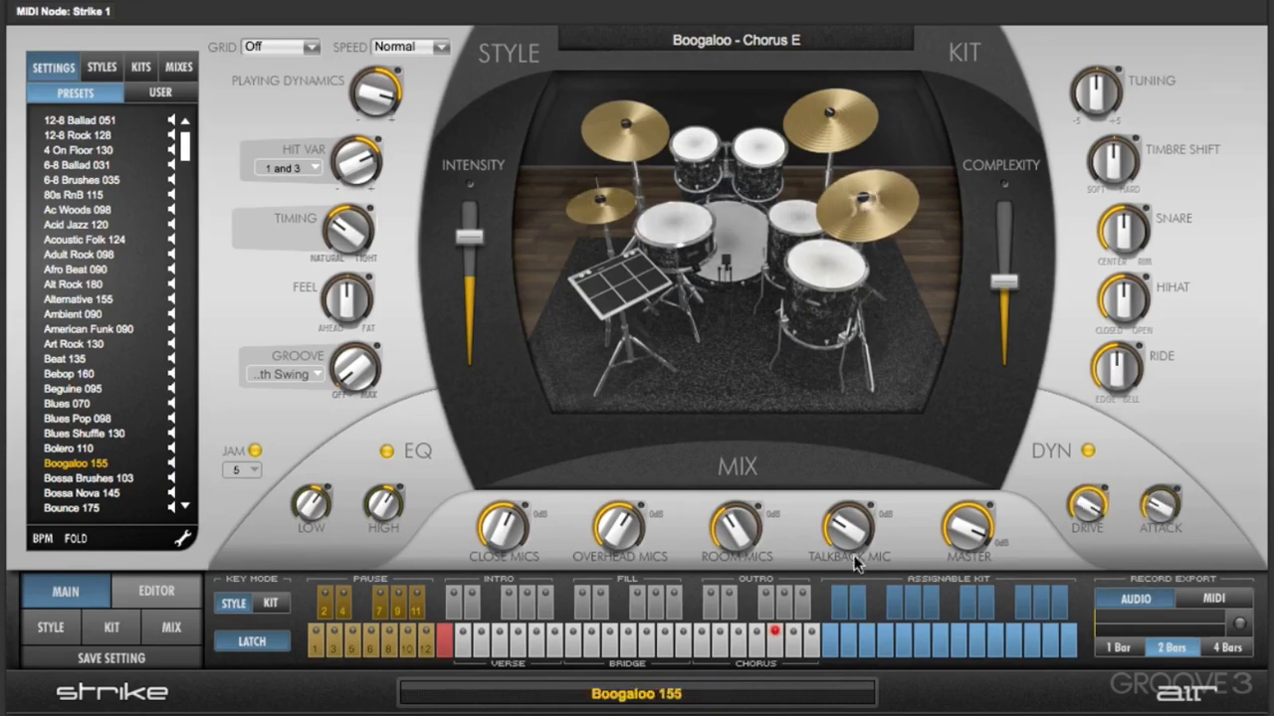
# Play the Verse B pattern and raise the Close, Room, Talkback and Overhead mic levels.
pyautogui.click(484, 649)
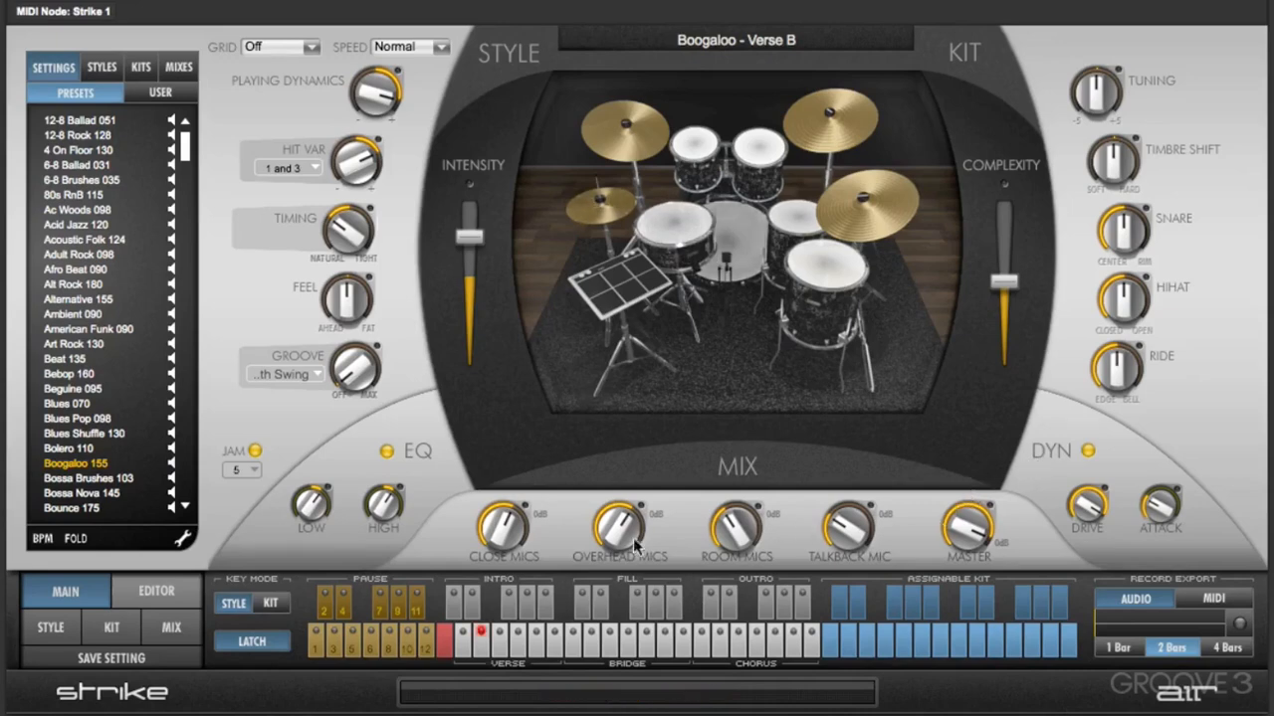
pyautogui.moveTo(502, 532); pyautogui.dragTo(514, 496)
pyautogui.moveTo(742, 525); pyautogui.dragTo(748, 490)
pyautogui.moveTo(836, 538); pyautogui.dragTo(853, 506)
pyautogui.moveTo(635, 526); pyautogui.dragTo(634, 500)
# Try a low DYN Drive with Attack at 1.92 ms, and settle on a higher Drive with a shorter Attack.
pyautogui.moveTo(1109, 506); pyautogui.dragTo(1123, 592)
pyautogui.moveTo(1159, 507); pyautogui.dragTo(1175, 468)
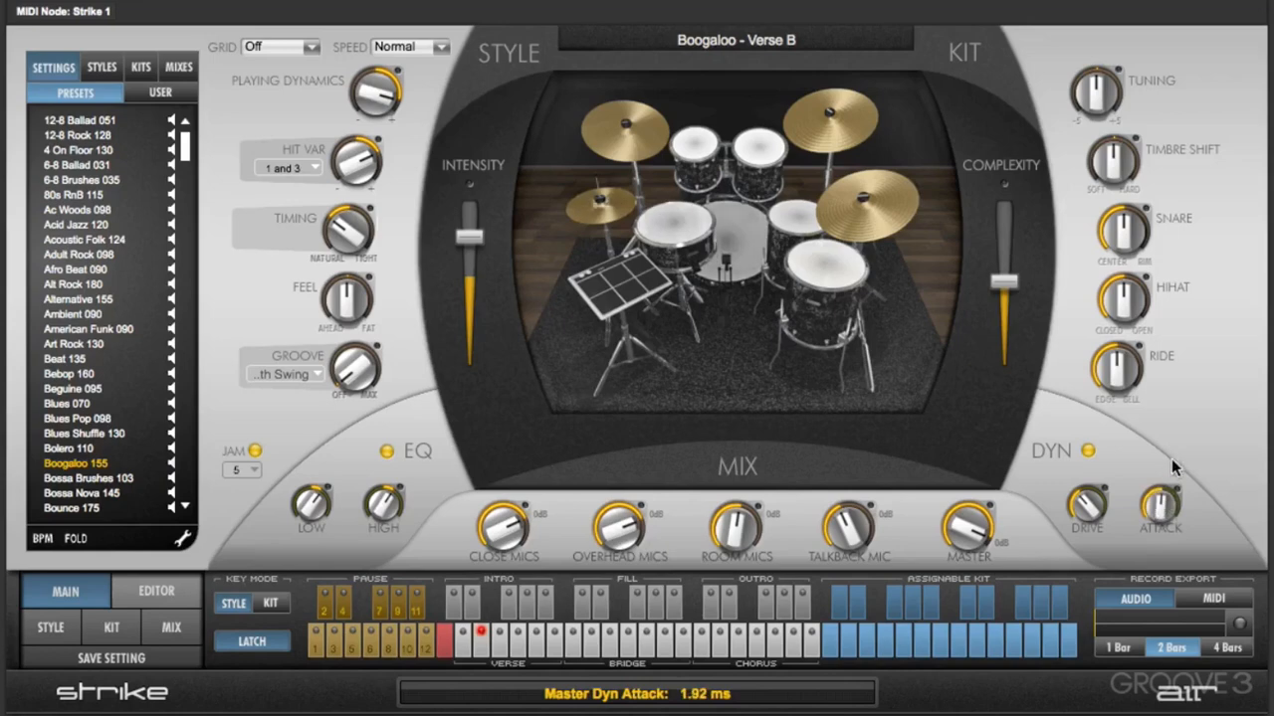
pyautogui.moveTo(1092, 509); pyautogui.dragTo(1106, 430)
pyautogui.moveTo(1162, 499); pyautogui.dragTo(1159, 532)
pyautogui.moveTo(1086, 506); pyautogui.dragTo(1085, 496)
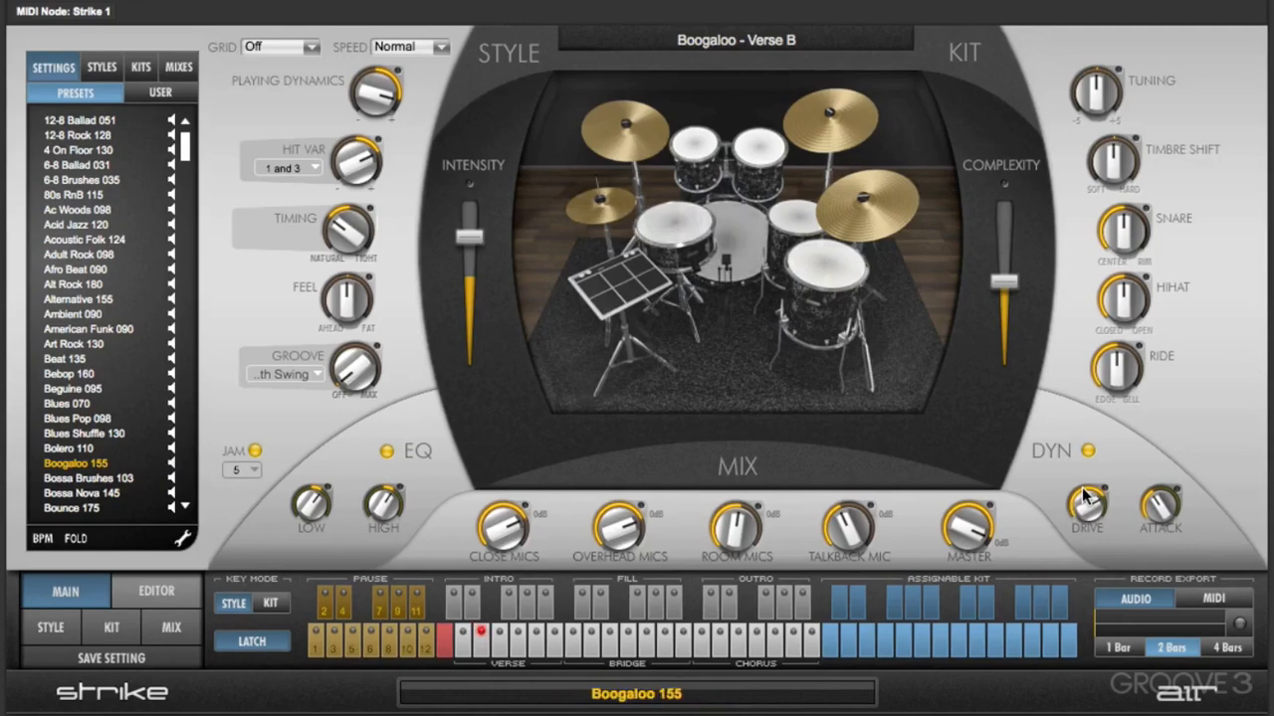
# Drop the Overhead mics to -7.1 dB and bring them back up, and turn the Room mics well down.
pyautogui.moveTo(525, 537)
pyautogui.mouseDown()
pyautogui.moveTo(506, 575)
pyautogui.moveTo(518, 542)
pyautogui.mouseUp()
pyautogui.moveTo(627, 519); pyautogui.dragTo(624, 597)
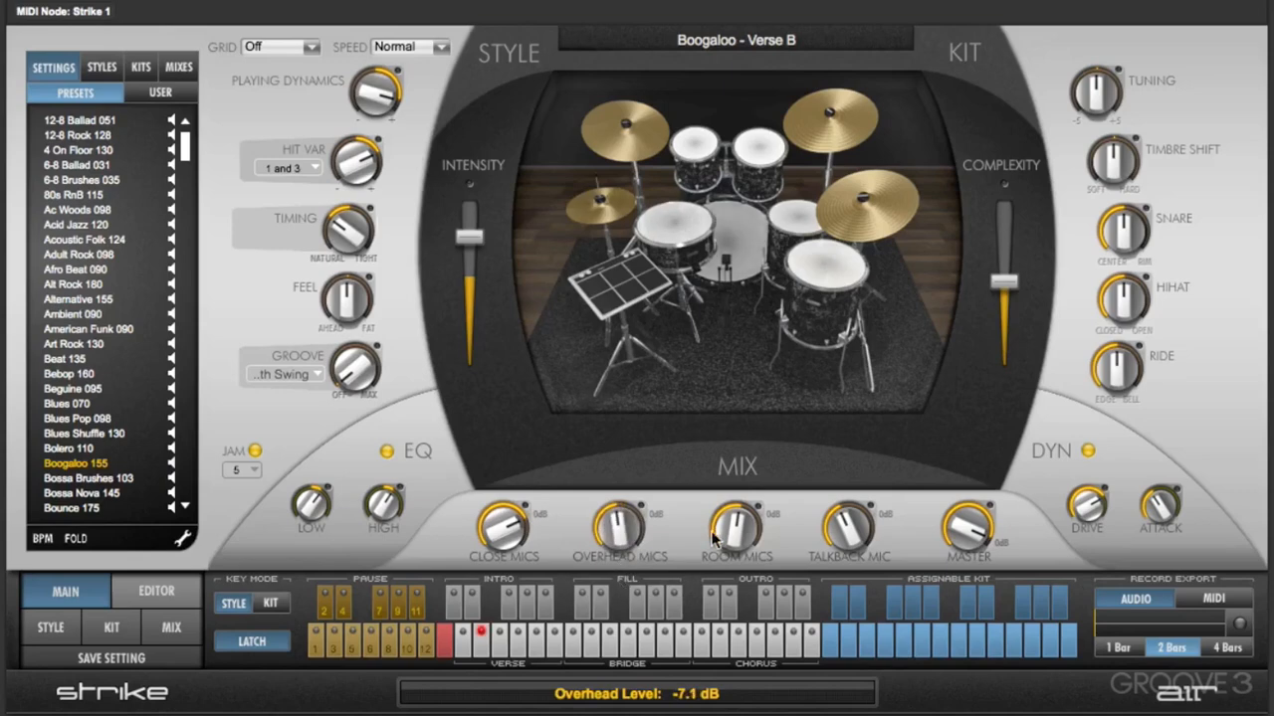
pyautogui.moveTo(720, 537); pyautogui.dragTo(726, 607)
pyautogui.moveTo(640, 550); pyautogui.dragTo(636, 506)
# Audition the bridge patterns including Bridge E, followed by Chorus C.
pyautogui.click(590, 652)
pyautogui.click(646, 642)
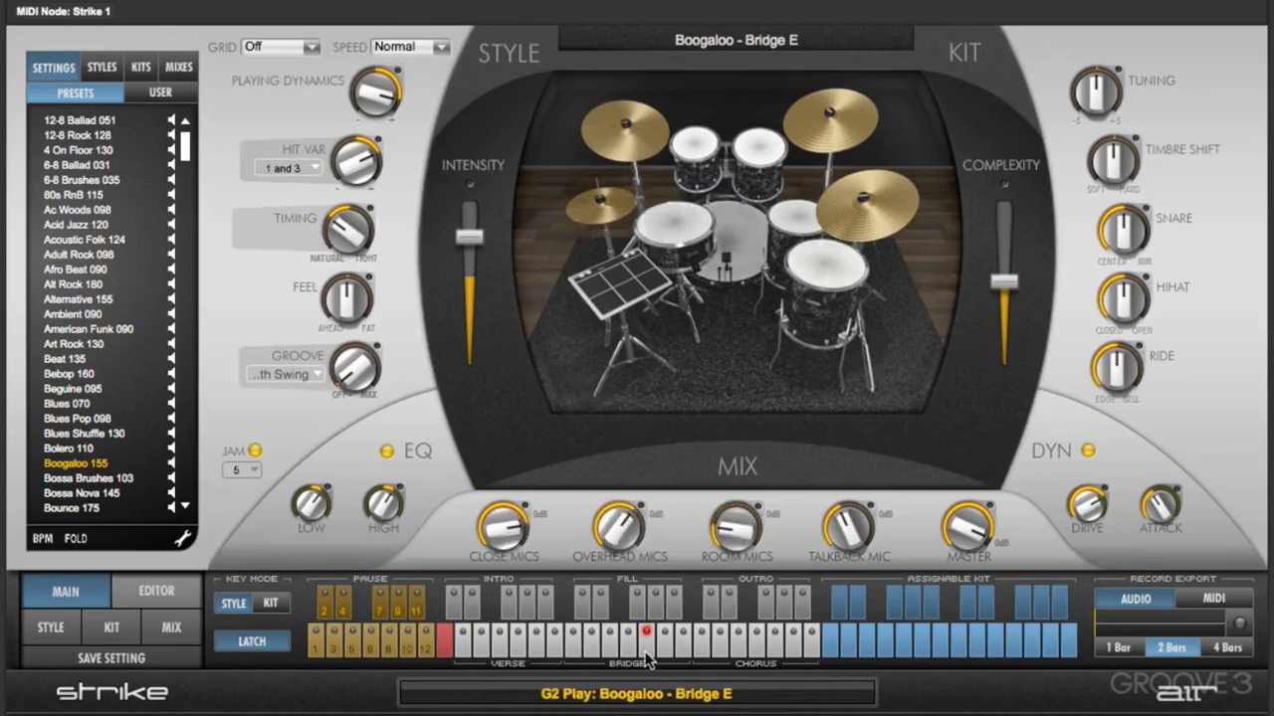
pyautogui.click(736, 647)
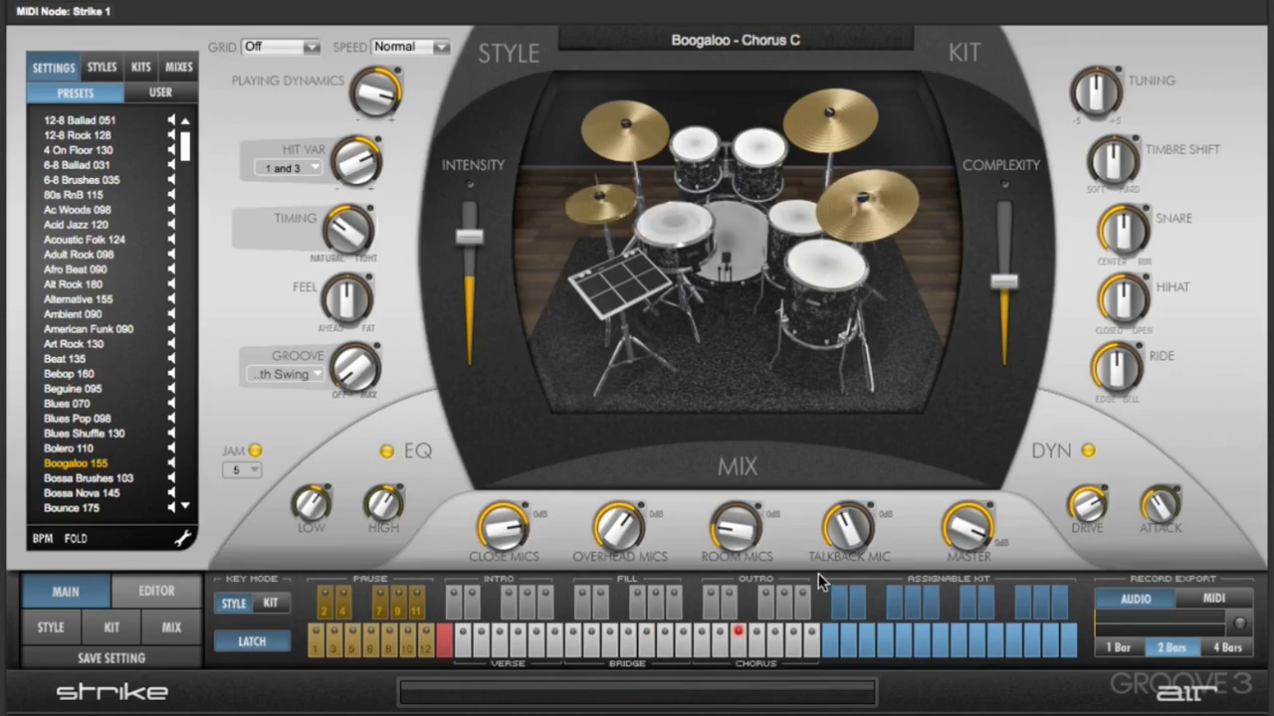
# Stop playback, raise the Complexity level and play the Chorus C pattern again.
pyautogui.click(445, 646)
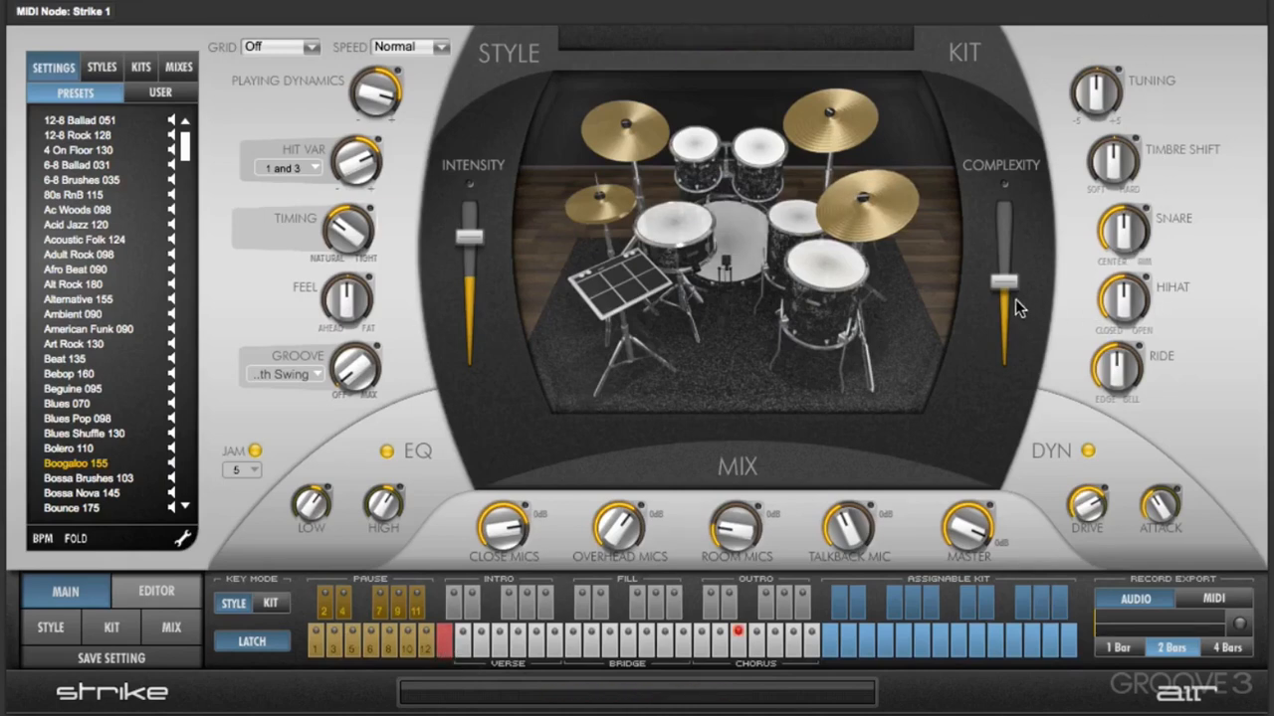
pyautogui.moveTo(1015, 298); pyautogui.dragTo(1008, 262)
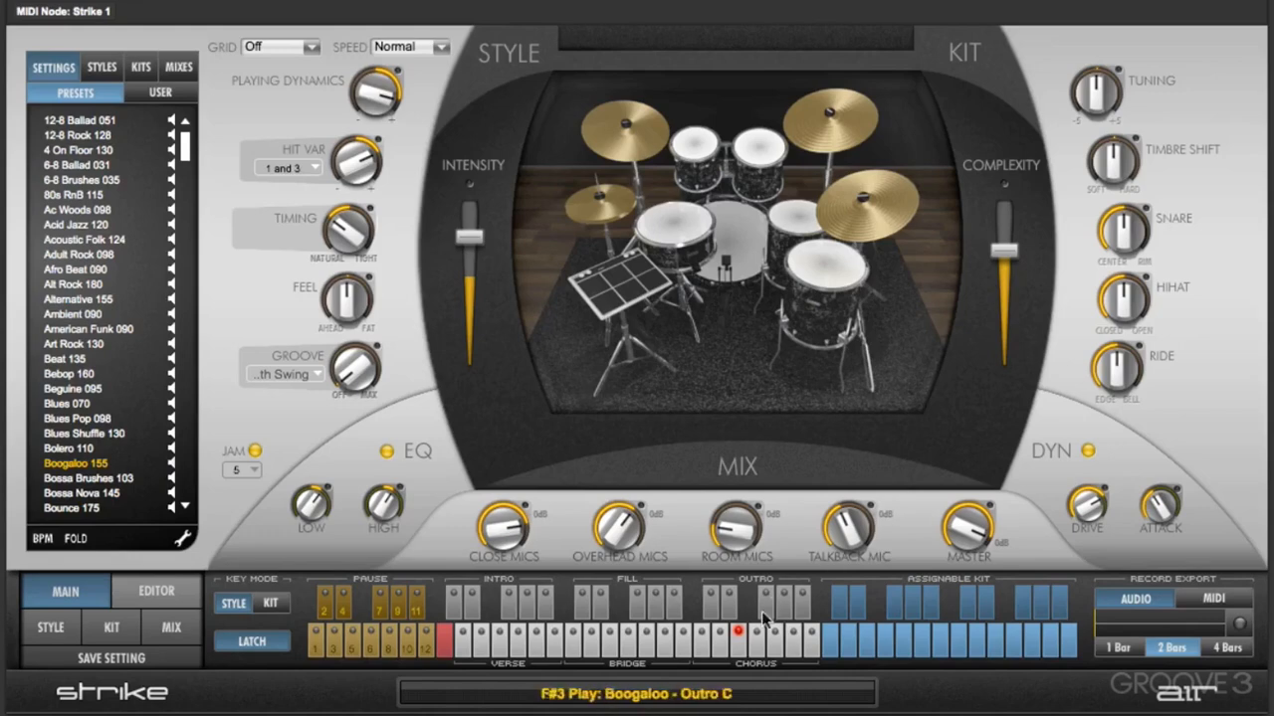
pyautogui.click(738, 645)
# Lower the kit's Tuning to -5.00 semitones and bring it back up to slightly below centre.
pyautogui.moveTo(1107, 103); pyautogui.dragTo(1067, 281)
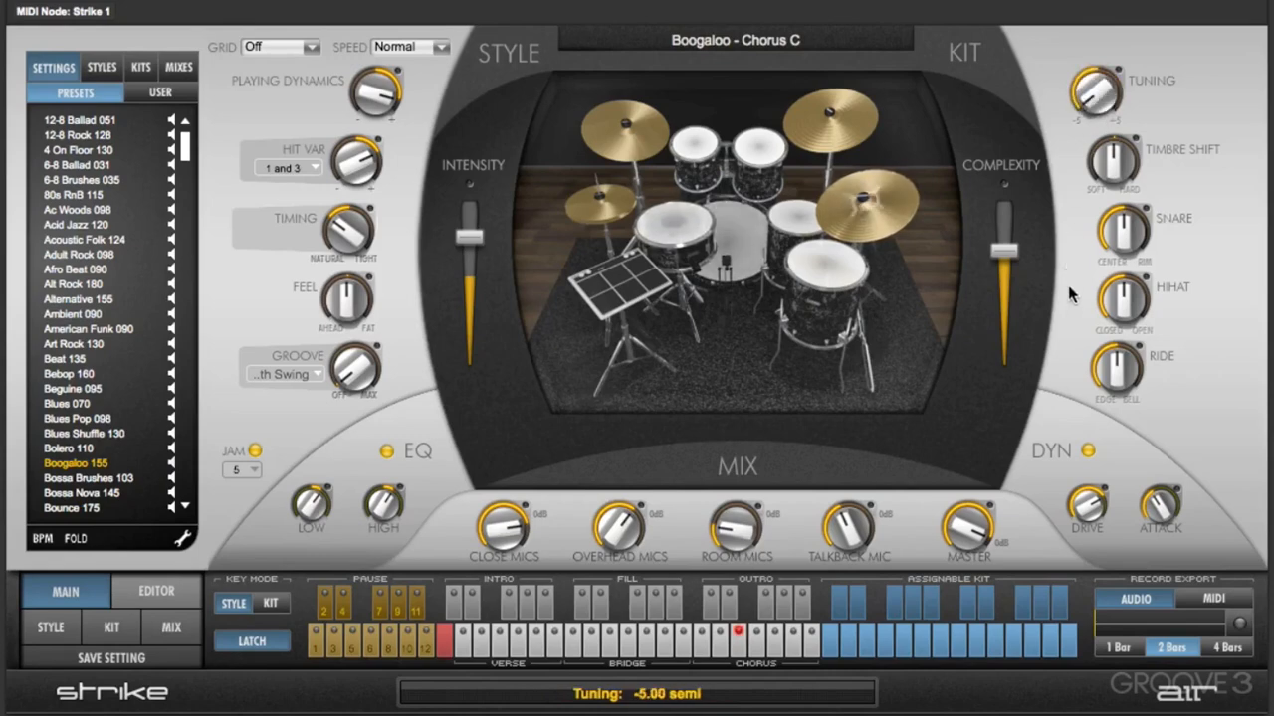
pyautogui.moveTo(1102, 100); pyautogui.dragTo(1093, 15)
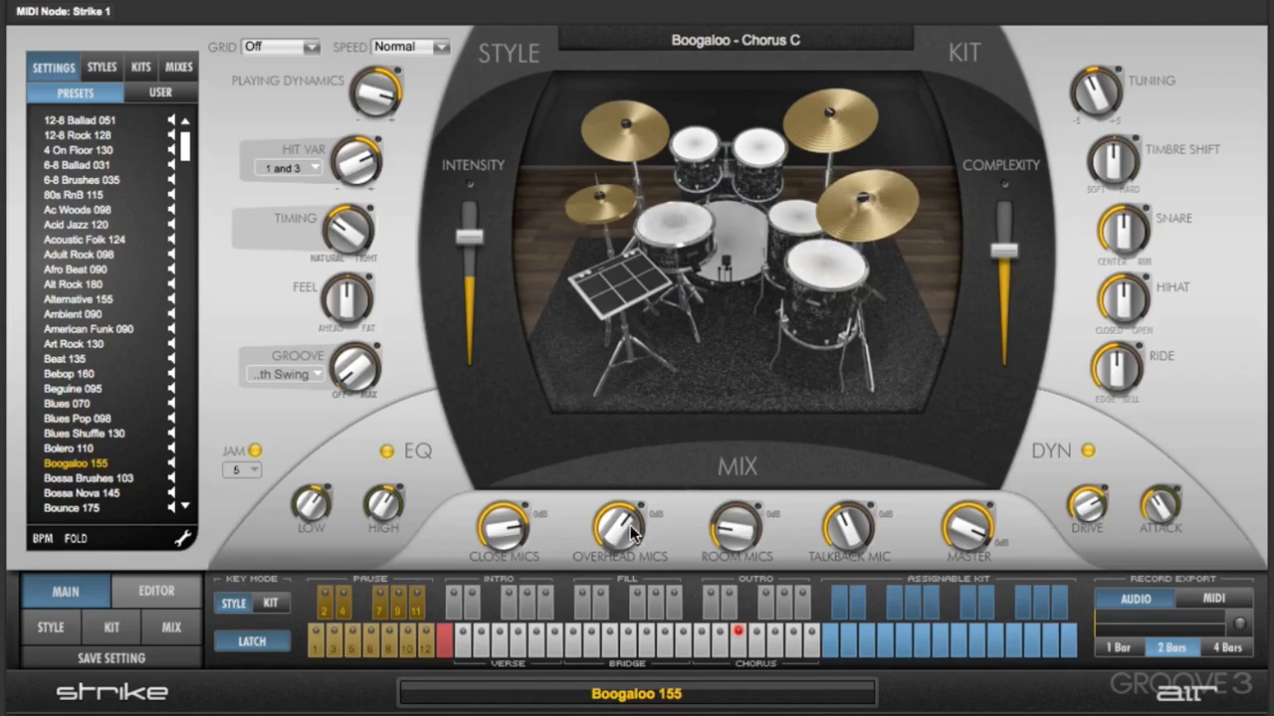
# Turn down the Overhead mics, raise the master EQ high gain to +3.5 dB, and move the kit's Timbre Shift off centre.
pyautogui.moveTo(631, 532); pyautogui.dragTo(600, 575)
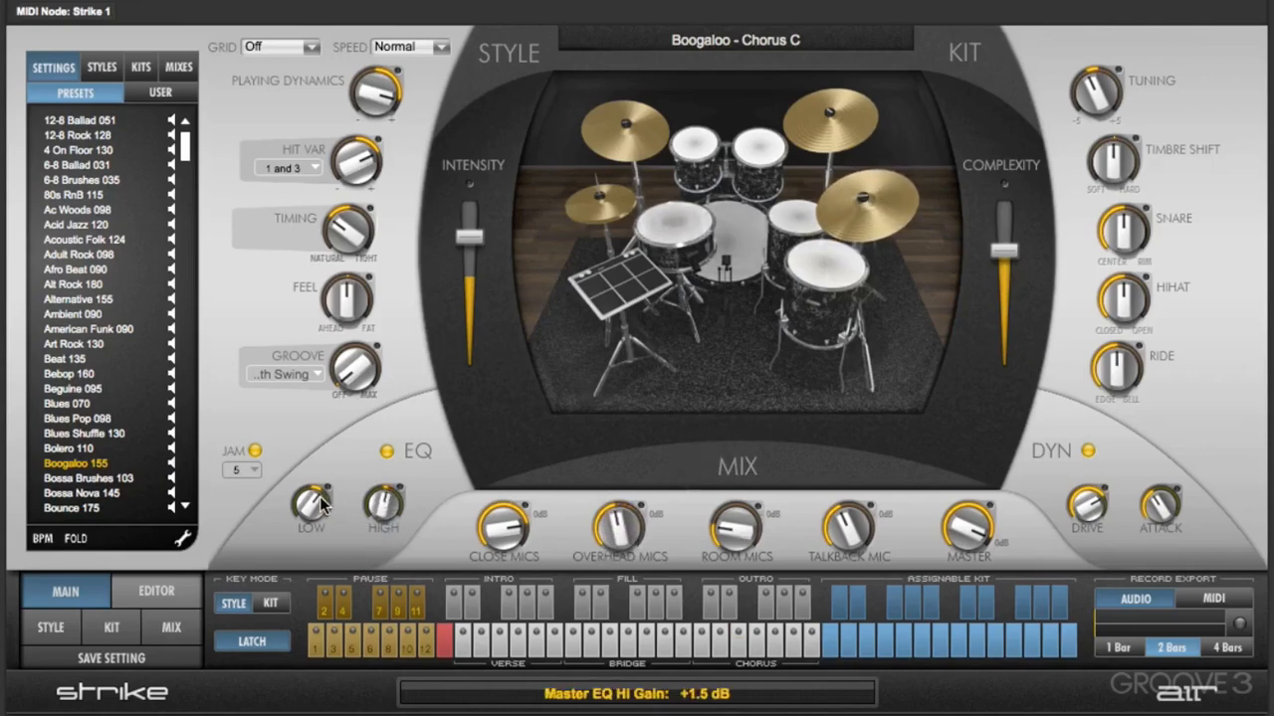
pyautogui.moveTo(317, 501); pyautogui.dragTo(388, 496)
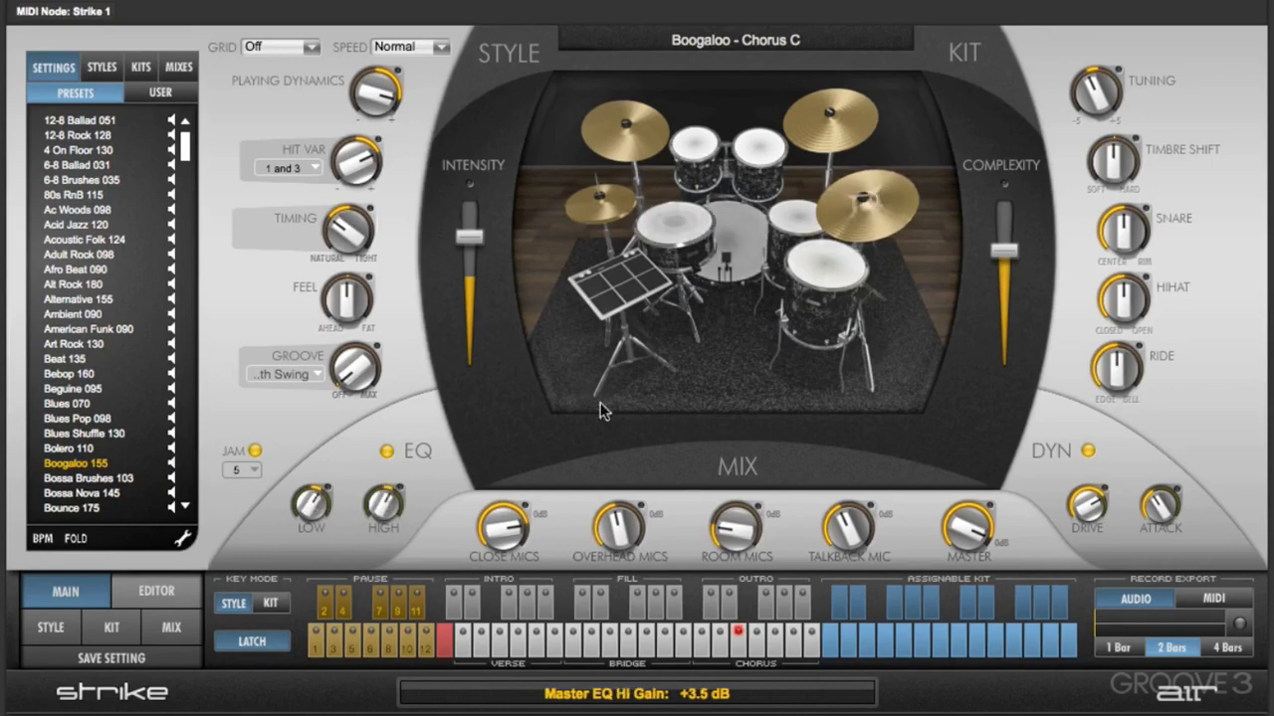
pyautogui.moveTo(1087, 171); pyautogui.dragTo(1101, 225)
# Lower the master dynamics Drive to about 18.5 dB, set Attack to 4.61 ms, and bring the Room mics to -14.4 dB.
pyautogui.moveTo(1086, 502); pyautogui.dragTo(1119, 576)
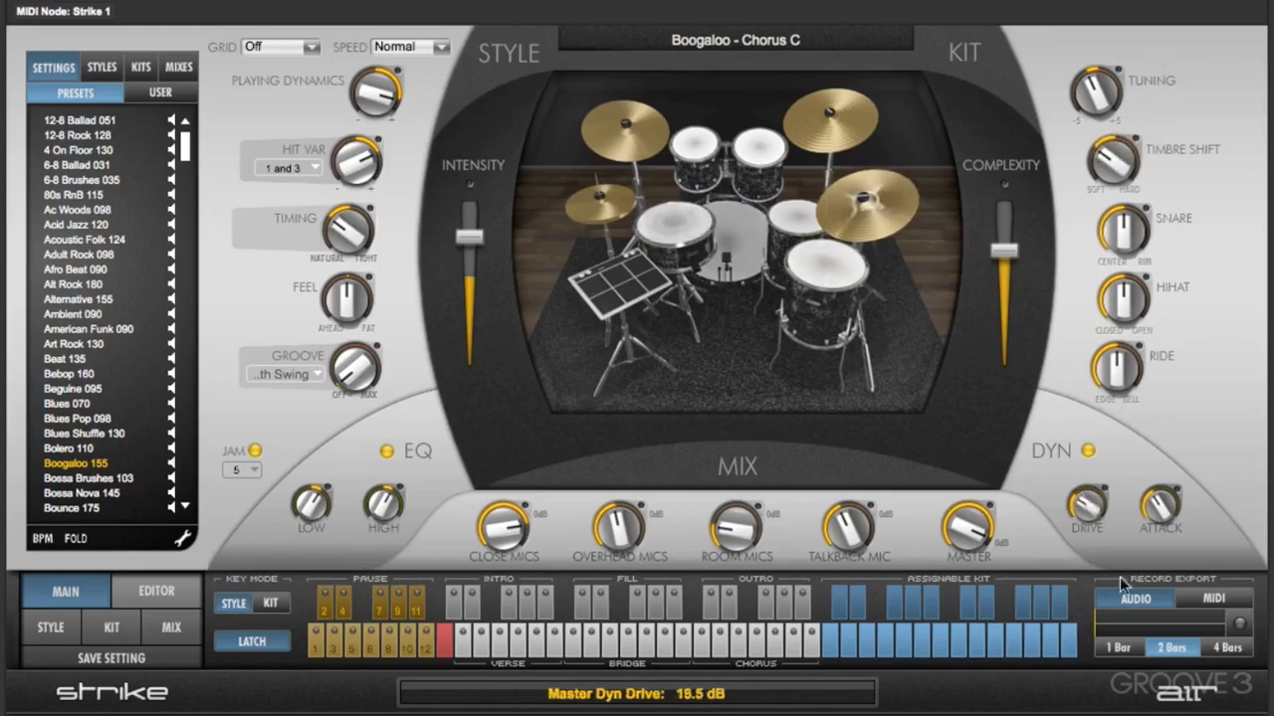
pyautogui.moveTo(1159, 506); pyautogui.dragTo(1155, 444)
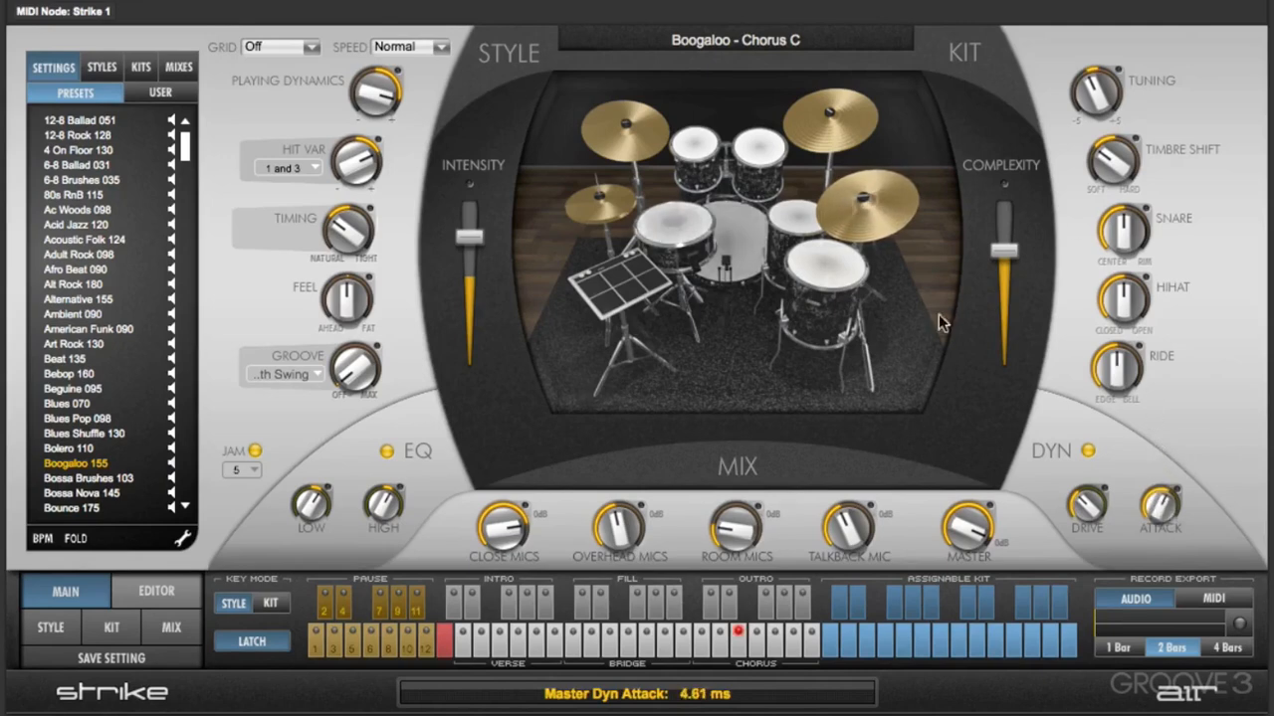
pyautogui.moveTo(729, 516); pyautogui.dragTo(728, 495)
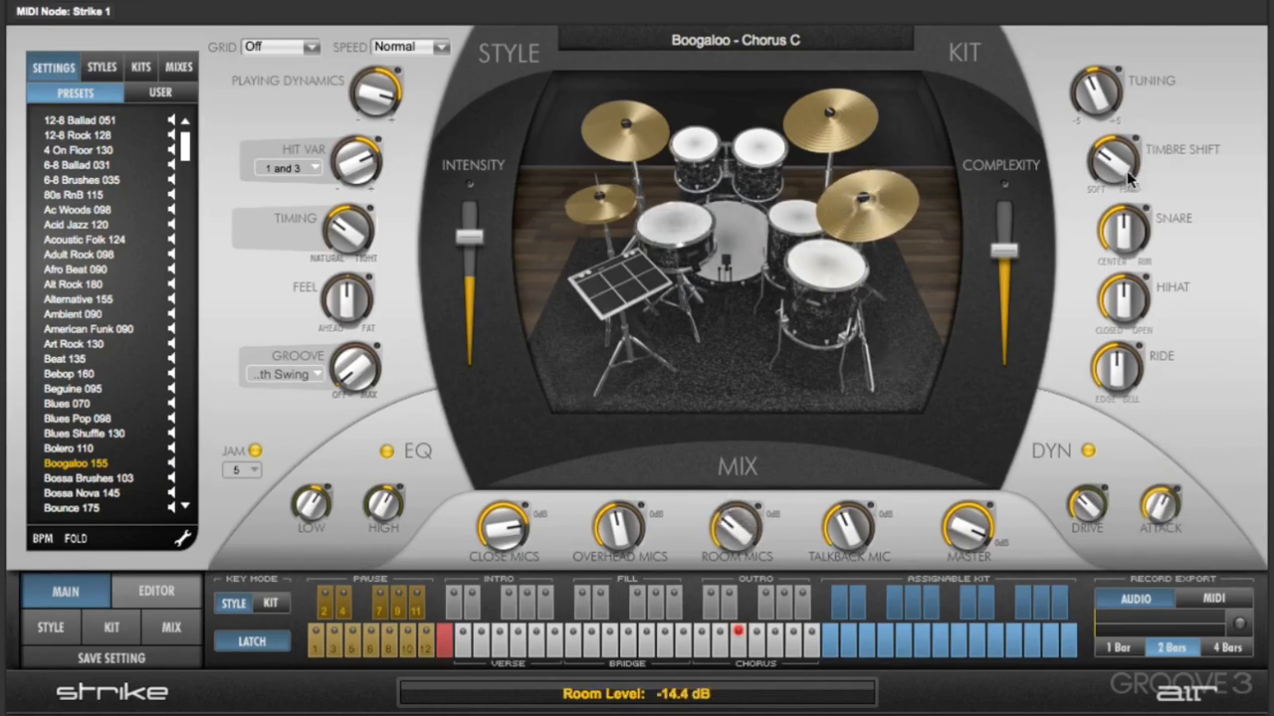
# Sweep the kit's Timbre Shift from soft to fully hard and leave it moderately toward the hard side.
pyautogui.moveTo(1129, 177); pyautogui.dragTo(1083, 318)
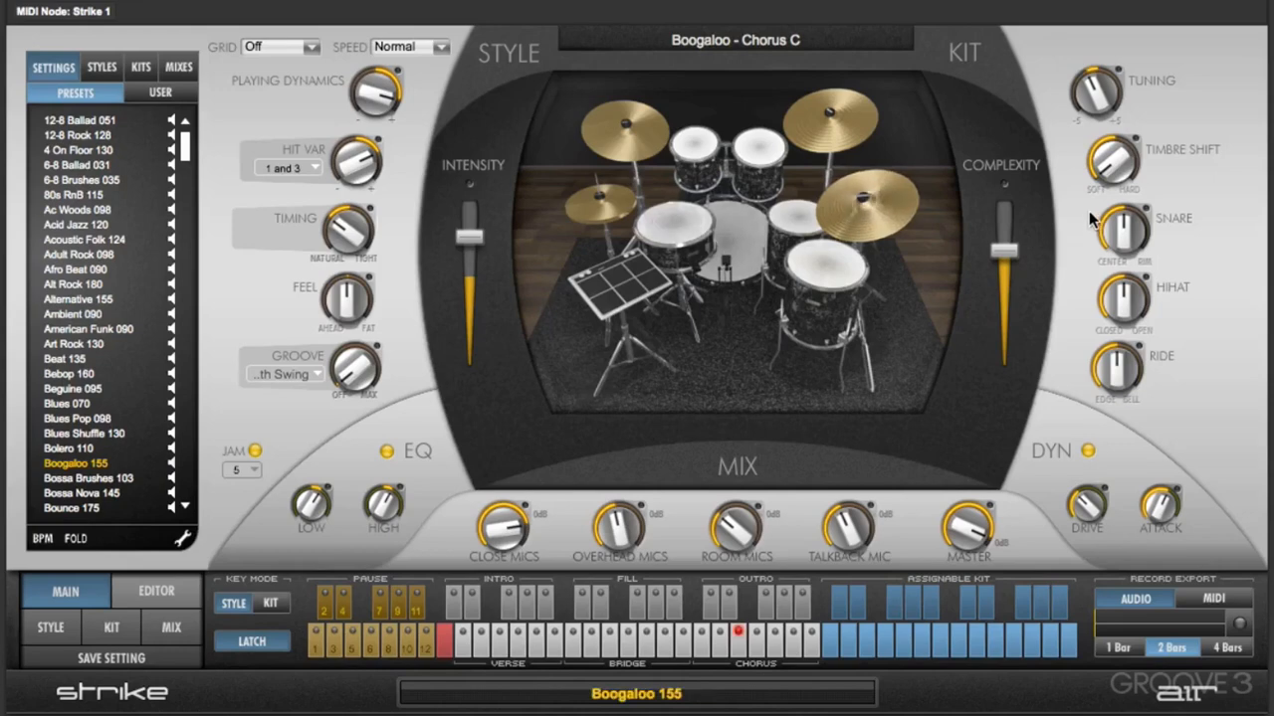
pyautogui.moveTo(1112, 177); pyautogui.dragTo(1112, 60)
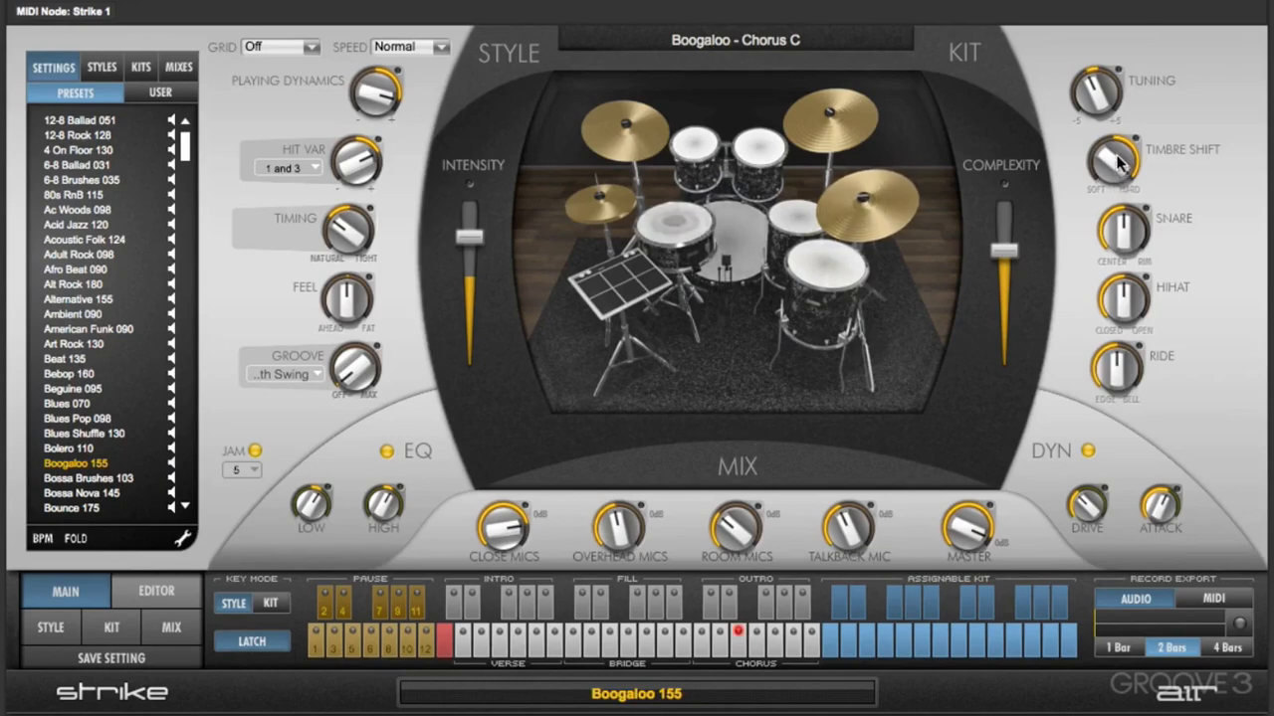
pyautogui.moveTo(1102, 161); pyautogui.dragTo(1167, 104)
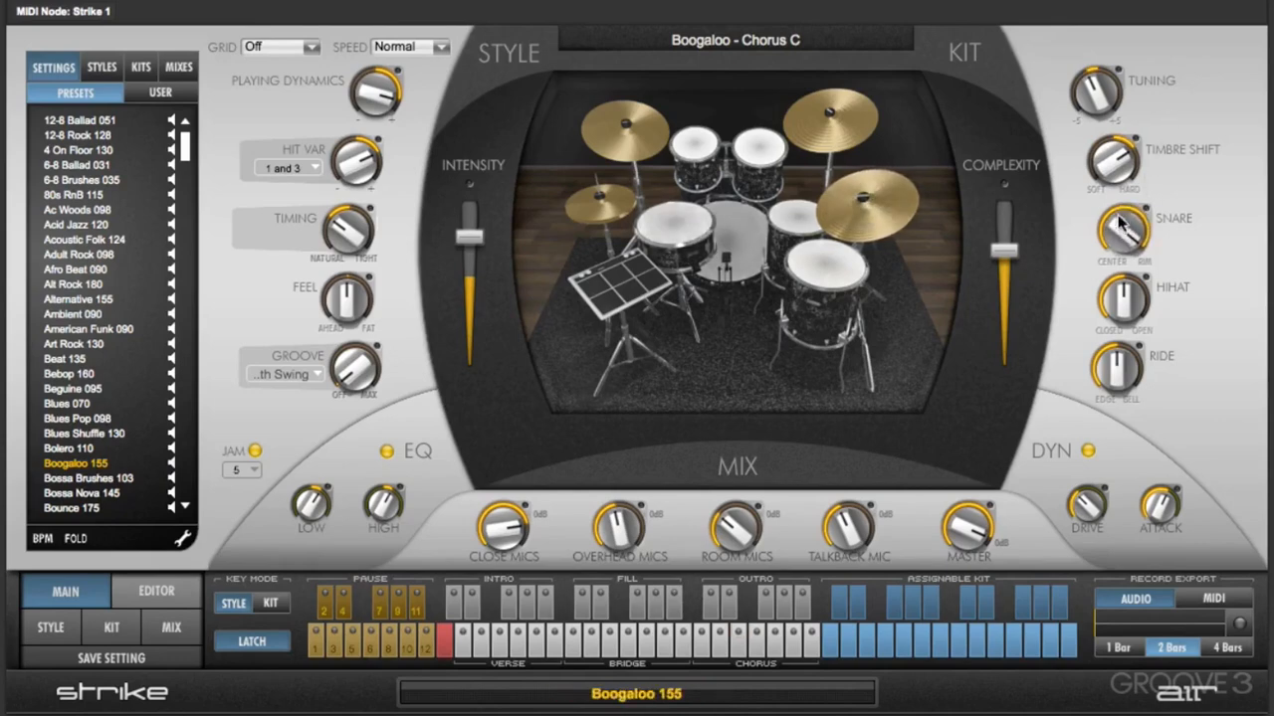
# Move the Snare from rim to center and slightly back up, and open the HiHat to 93% before returning it close to closed.
pyautogui.moveTo(1122, 220); pyautogui.dragTo(1101, 485)
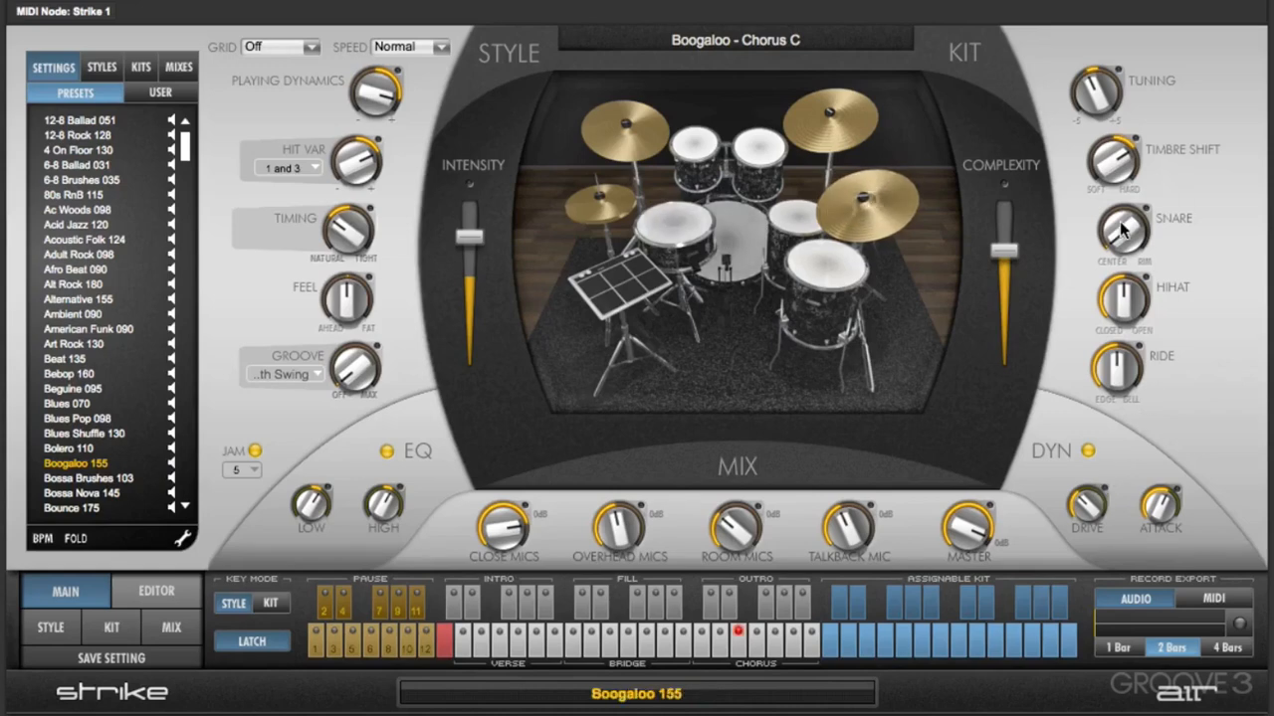
pyautogui.moveTo(1120, 235); pyautogui.dragTo(1117, 212)
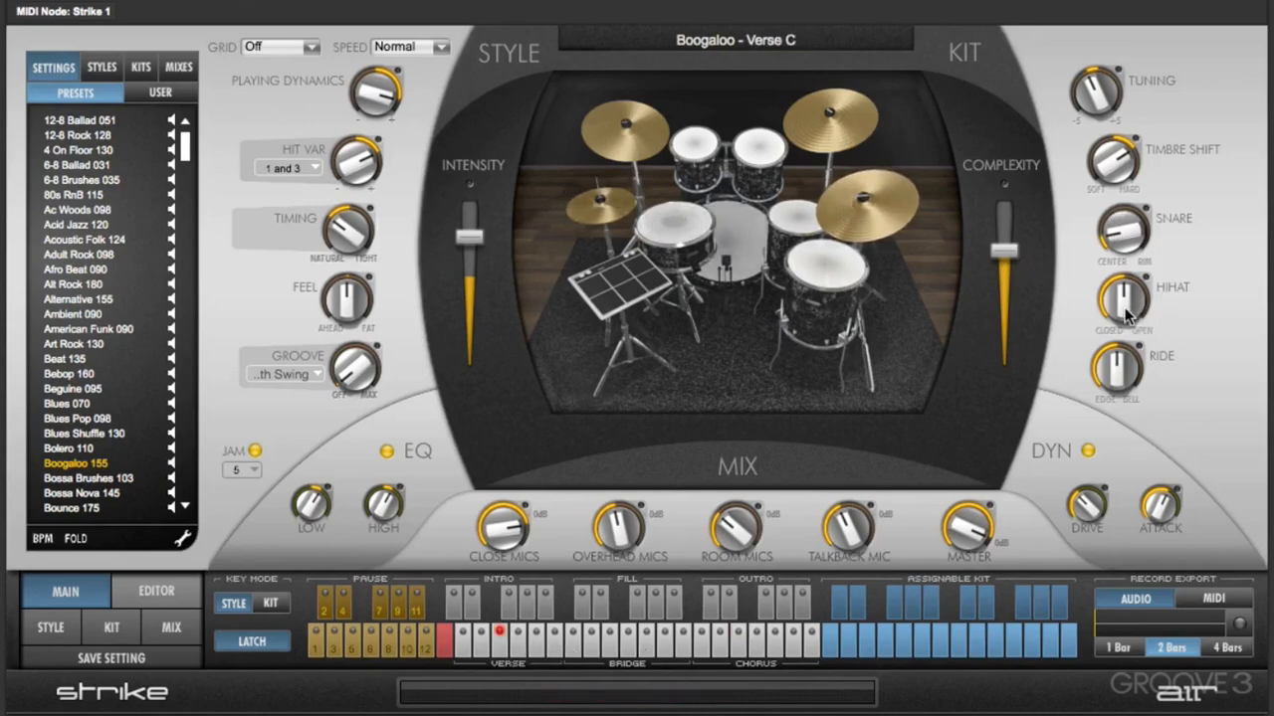
pyautogui.moveTo(1126, 315); pyautogui.dragTo(1131, 289)
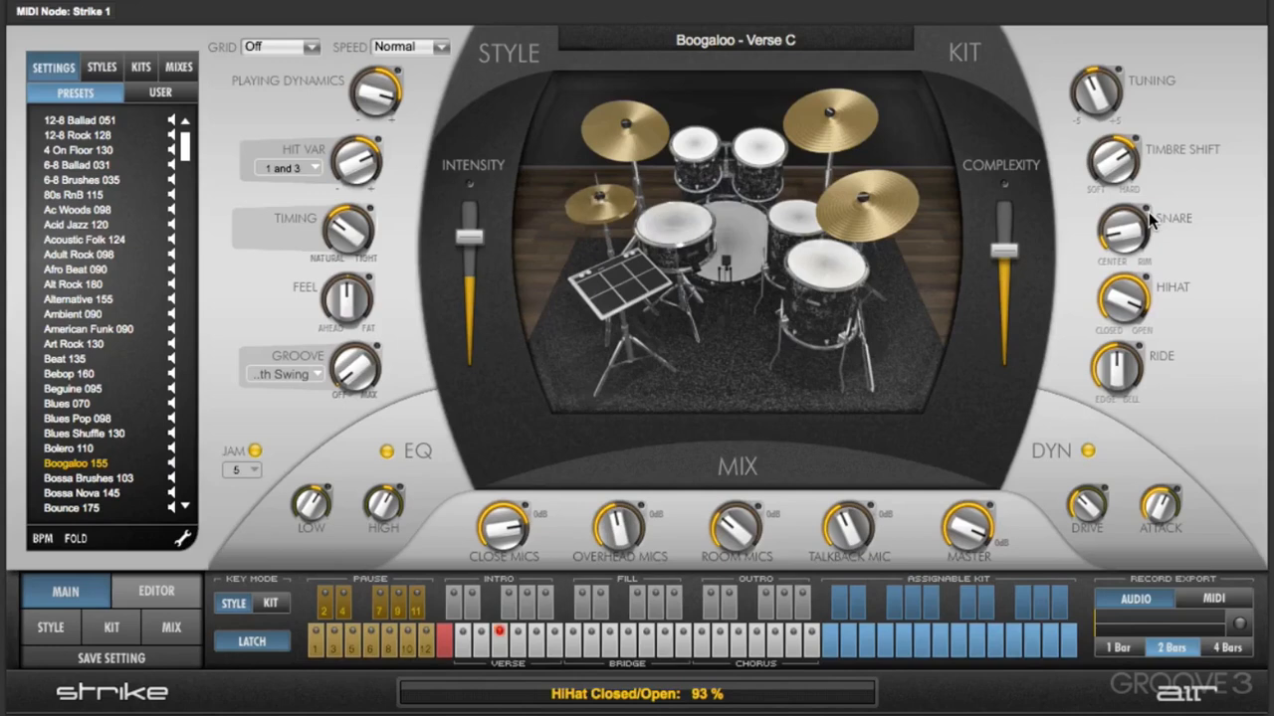
pyautogui.moveTo(1146, 231); pyautogui.dragTo(1117, 428)
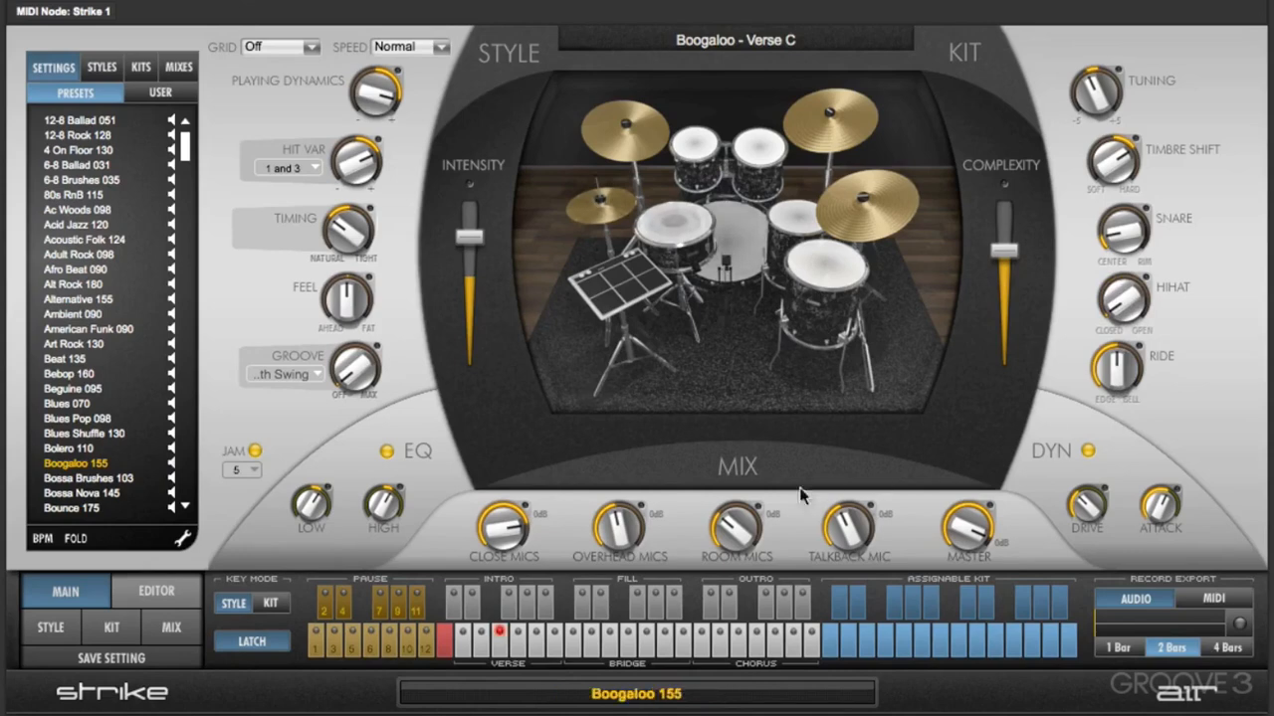
# Rebalance the mix with EQ high gain at +4.7 dB, Overhead mics at -3.6 dB, a lower Talkback mic and slightly higher Room mics.
pyautogui.moveTo(372, 501)
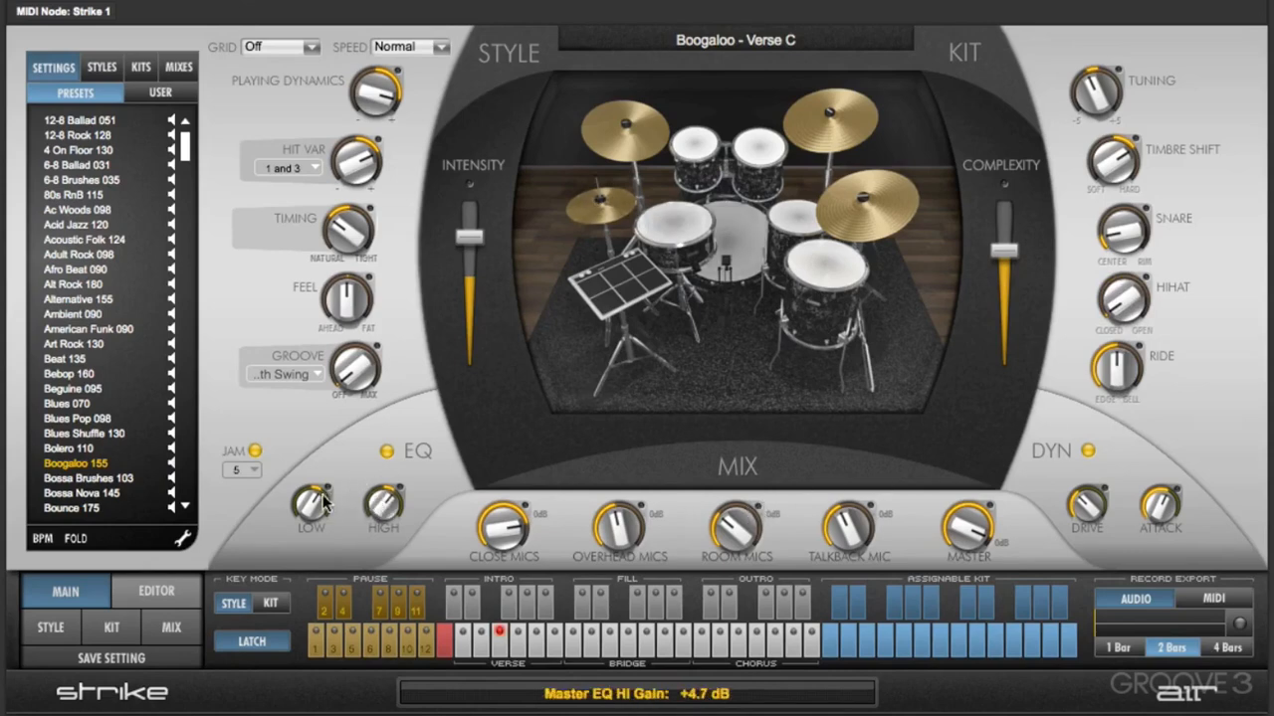
pyautogui.moveTo(313, 526)
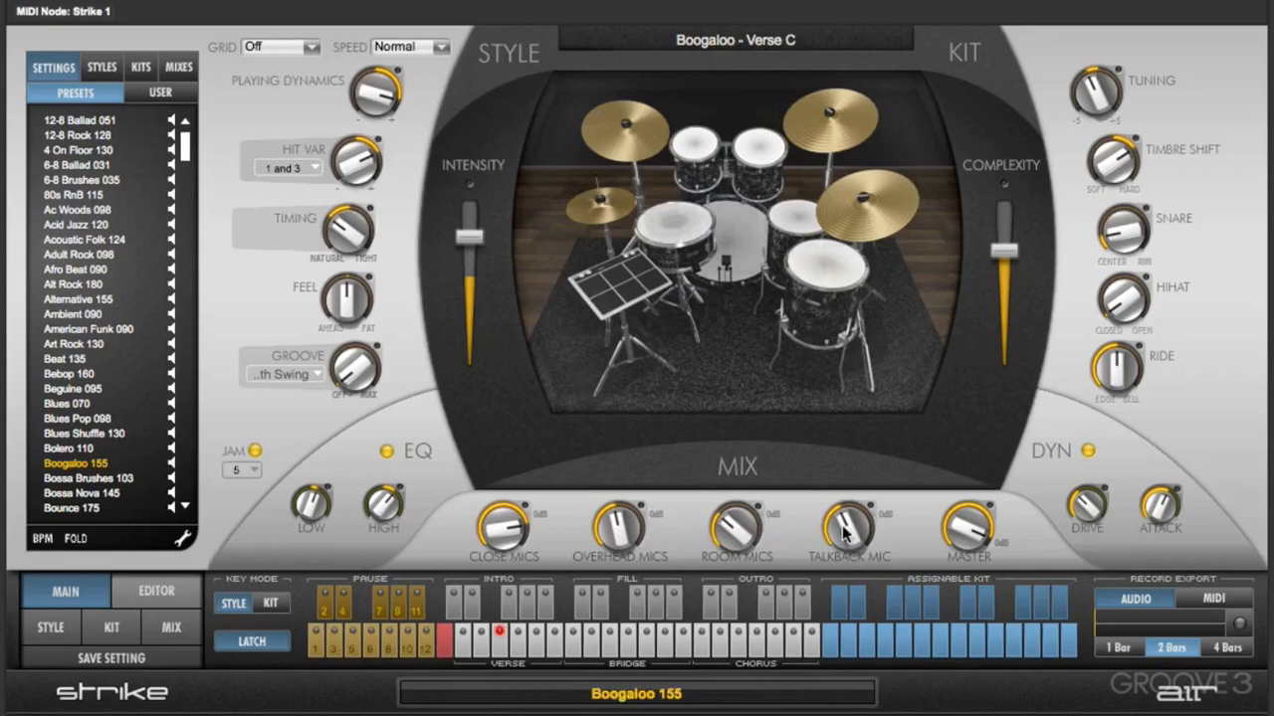
pyautogui.moveTo(825, 555)
pyautogui.moveTo(630, 497)
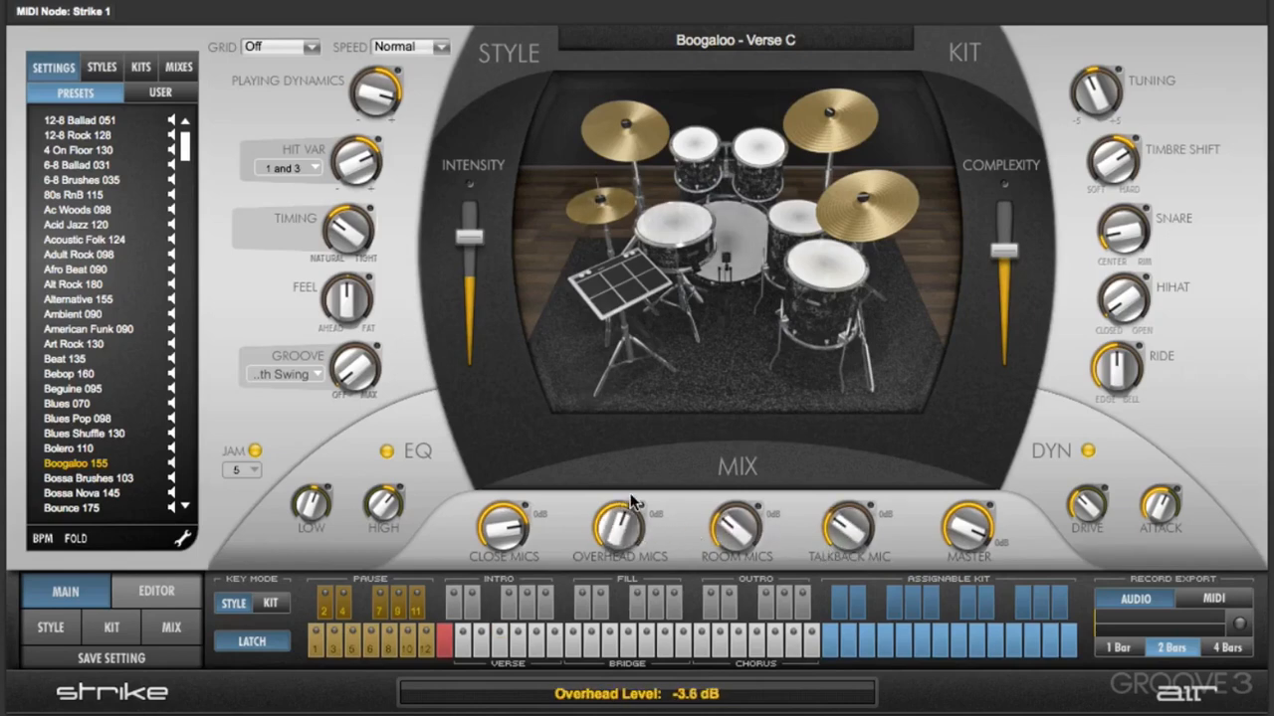
pyautogui.moveTo(742, 513)
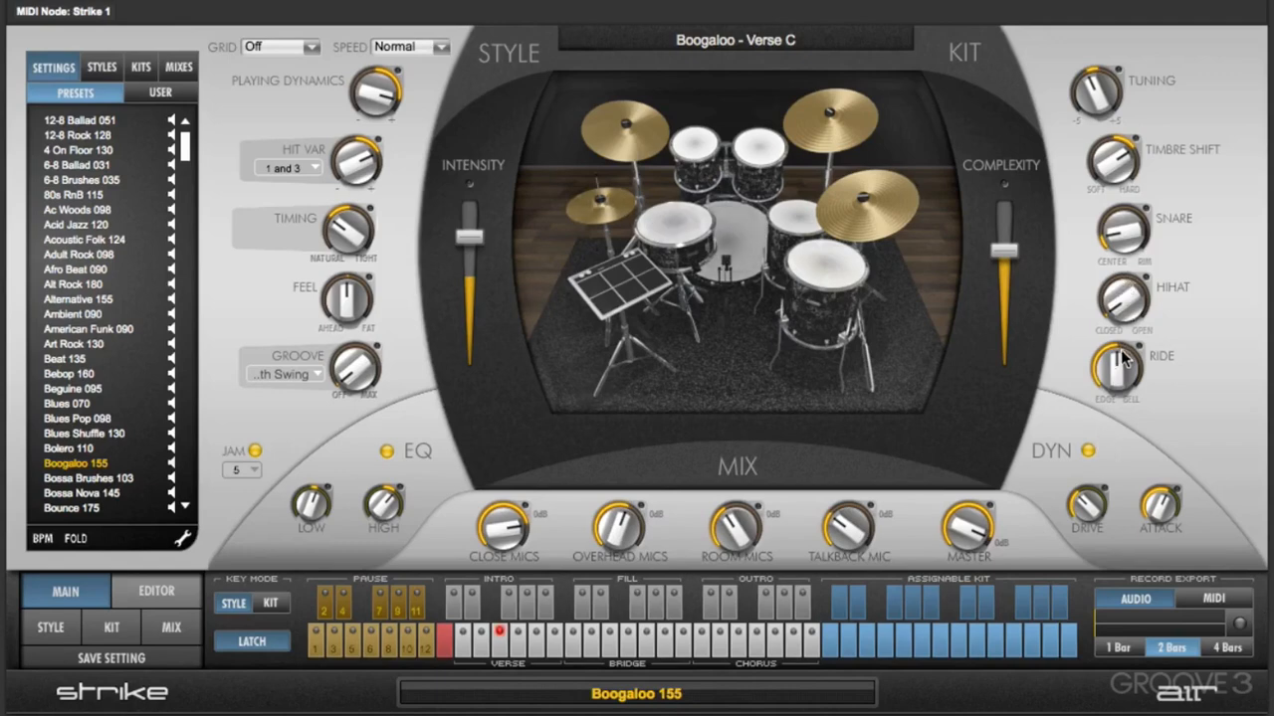
# Play the Chorus D pattern and sweep the Ride from bell to edge, leaving it slightly below the middle.
pyautogui.click(758, 639)
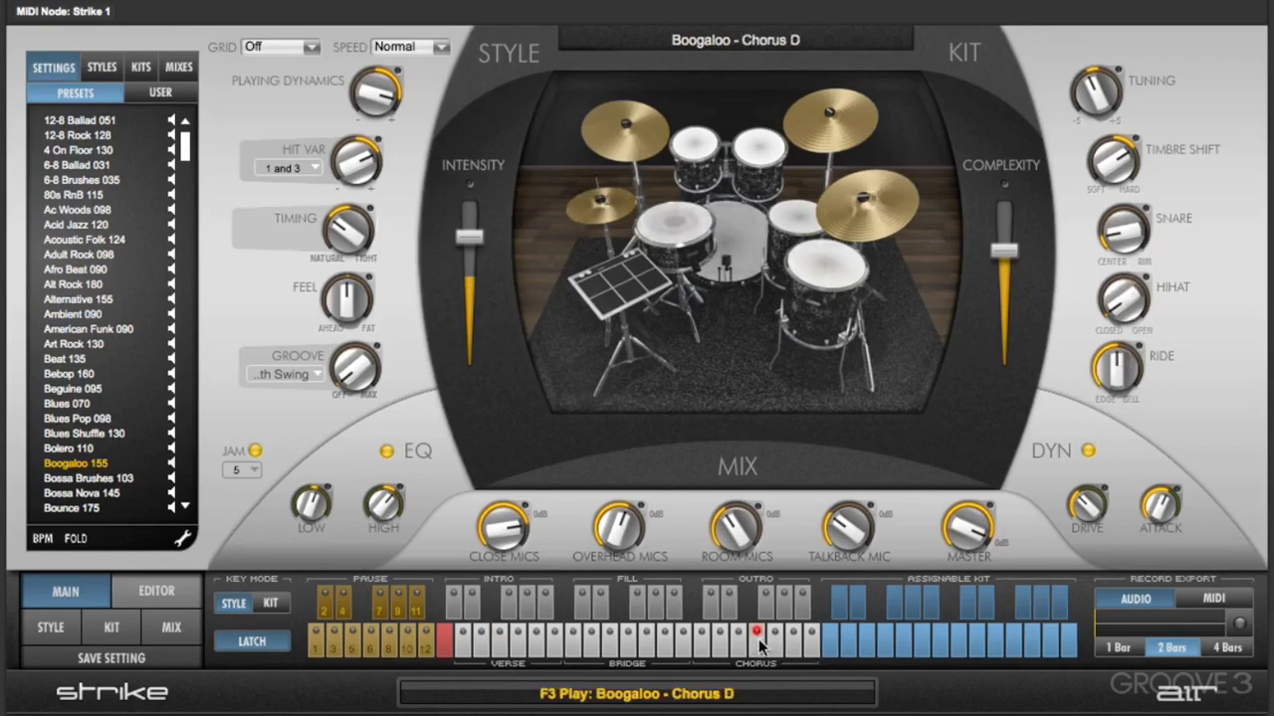
pyautogui.moveTo(1113, 372); pyautogui.dragTo(1164, 207)
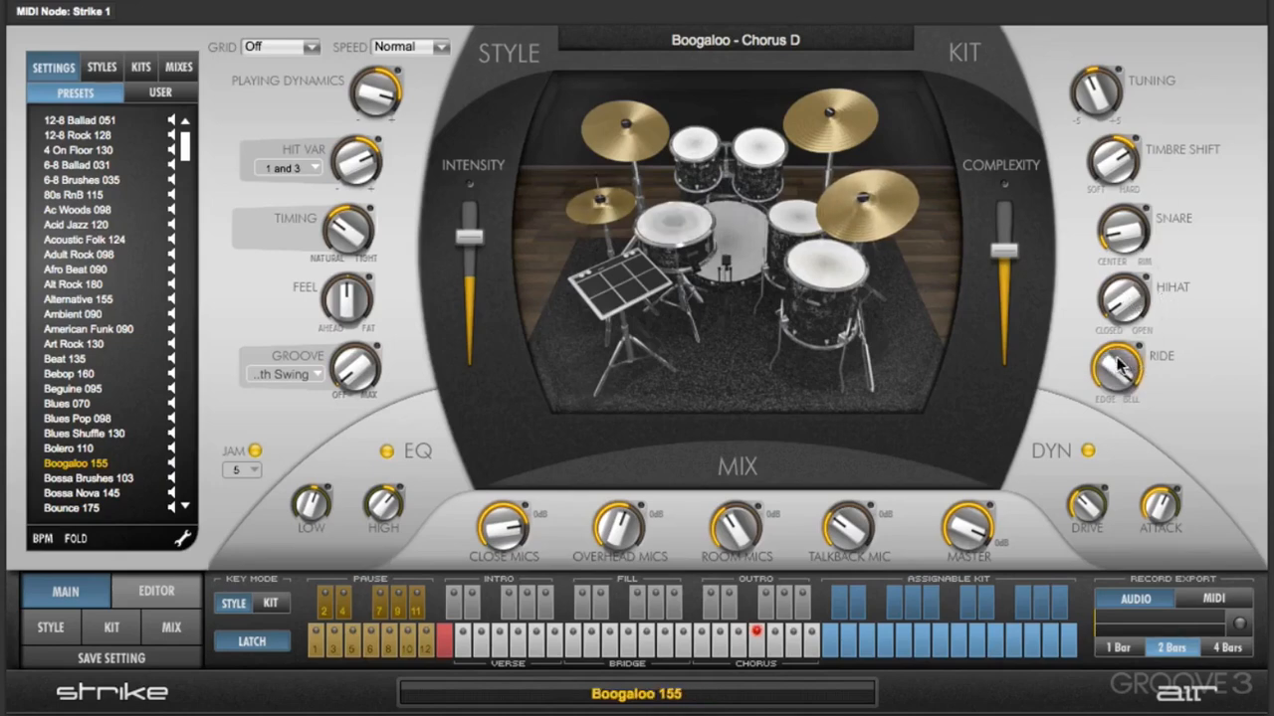
pyautogui.moveTo(1120, 370); pyautogui.dragTo(1094, 590)
pyautogui.moveTo(1108, 368); pyautogui.dragTo(1113, 289)
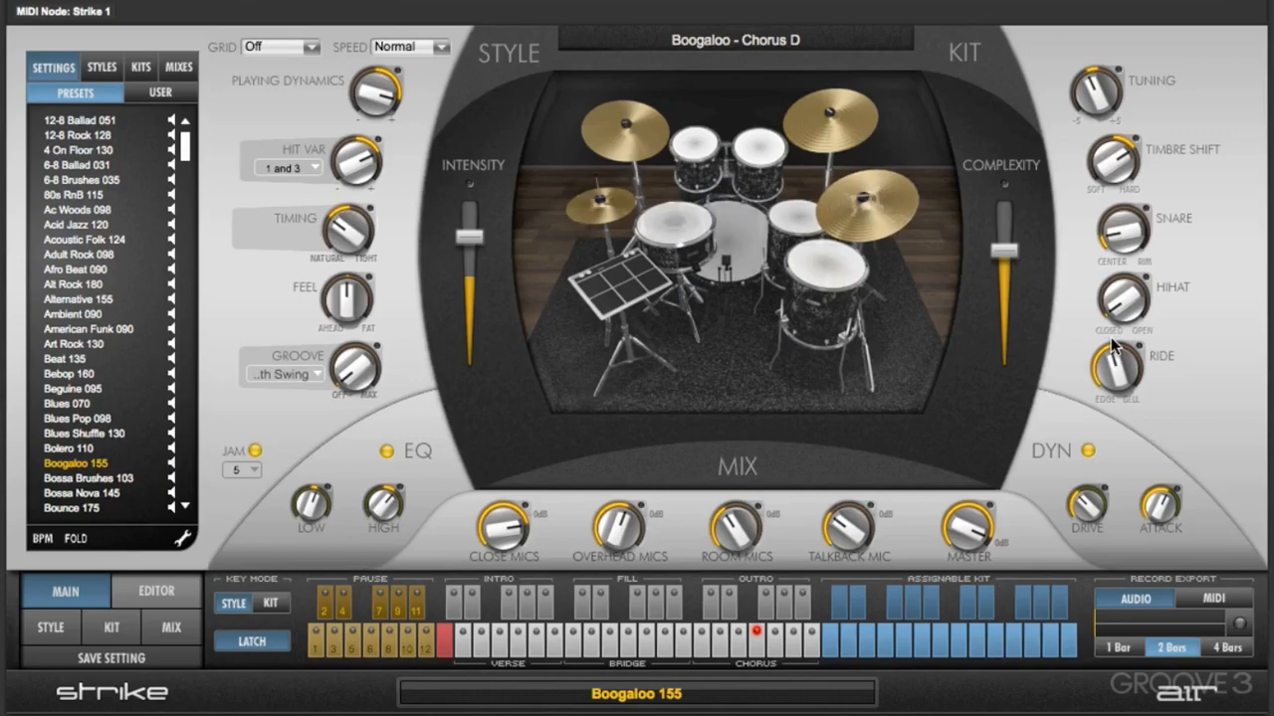
# Stop playback, load the American Funk 090 preset and play its Verse B pattern.
pyautogui.click(445, 638)
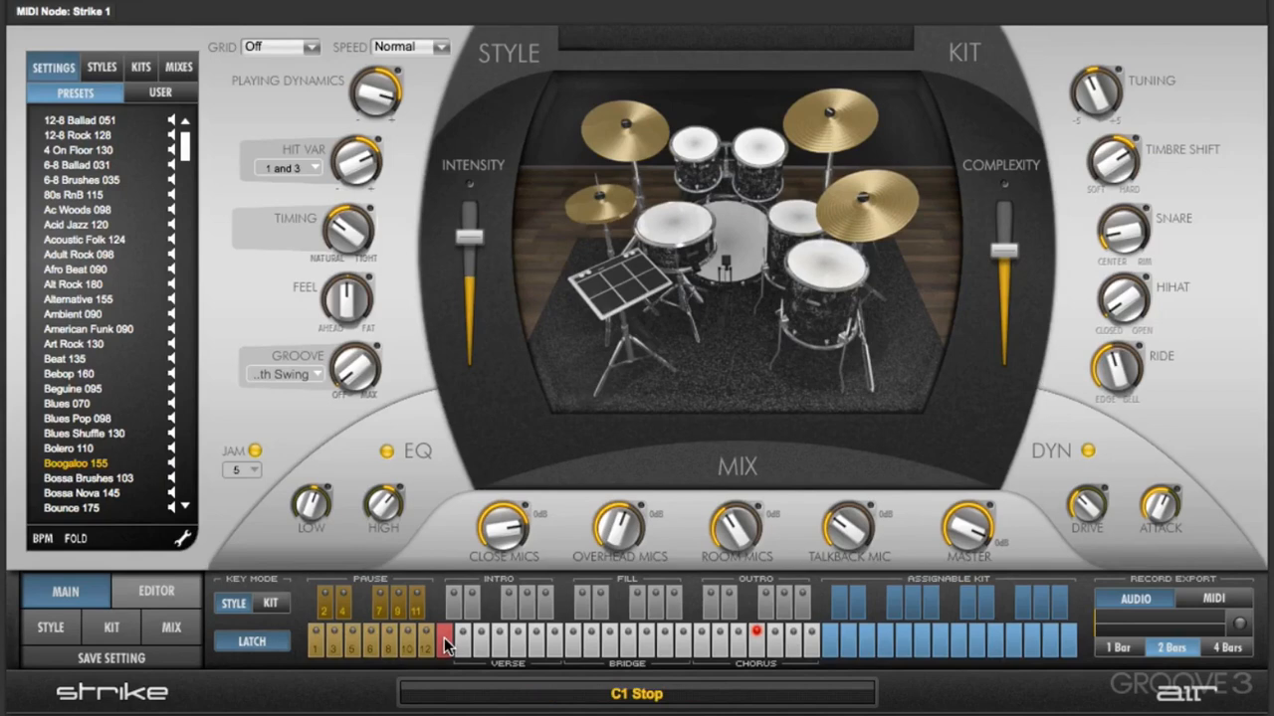
pyautogui.click(87, 330)
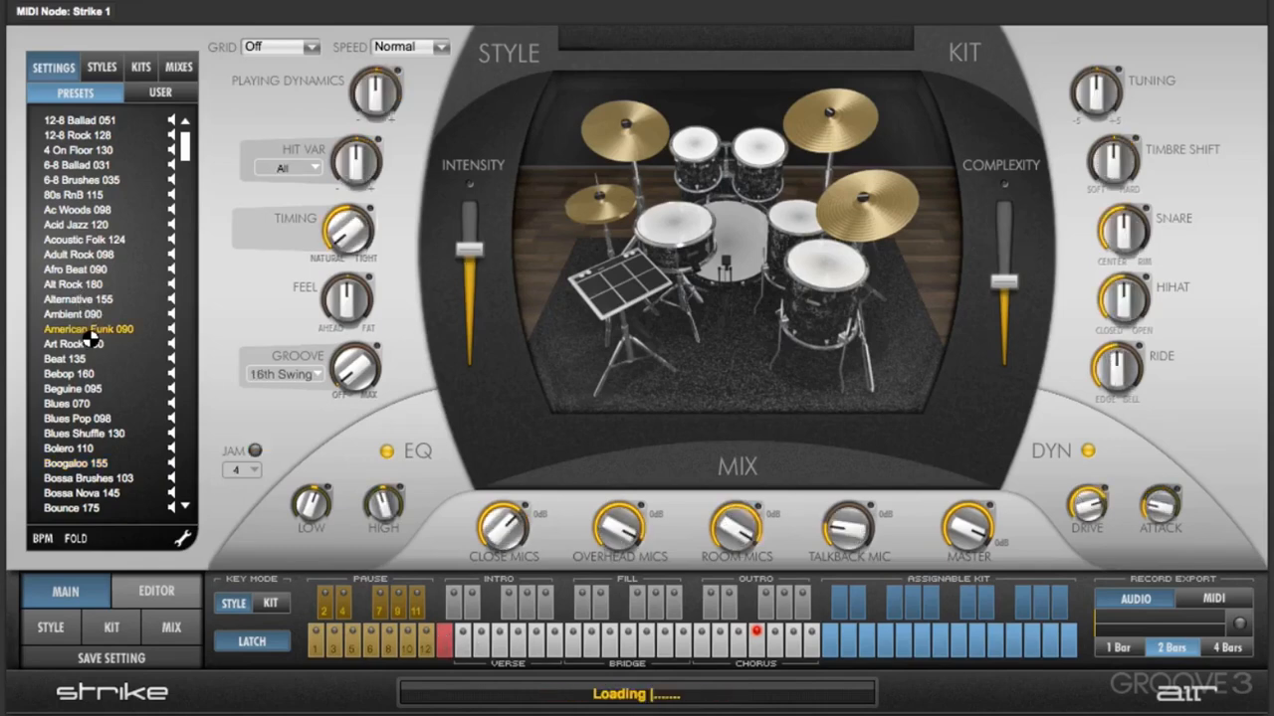
pyautogui.click(481, 637)
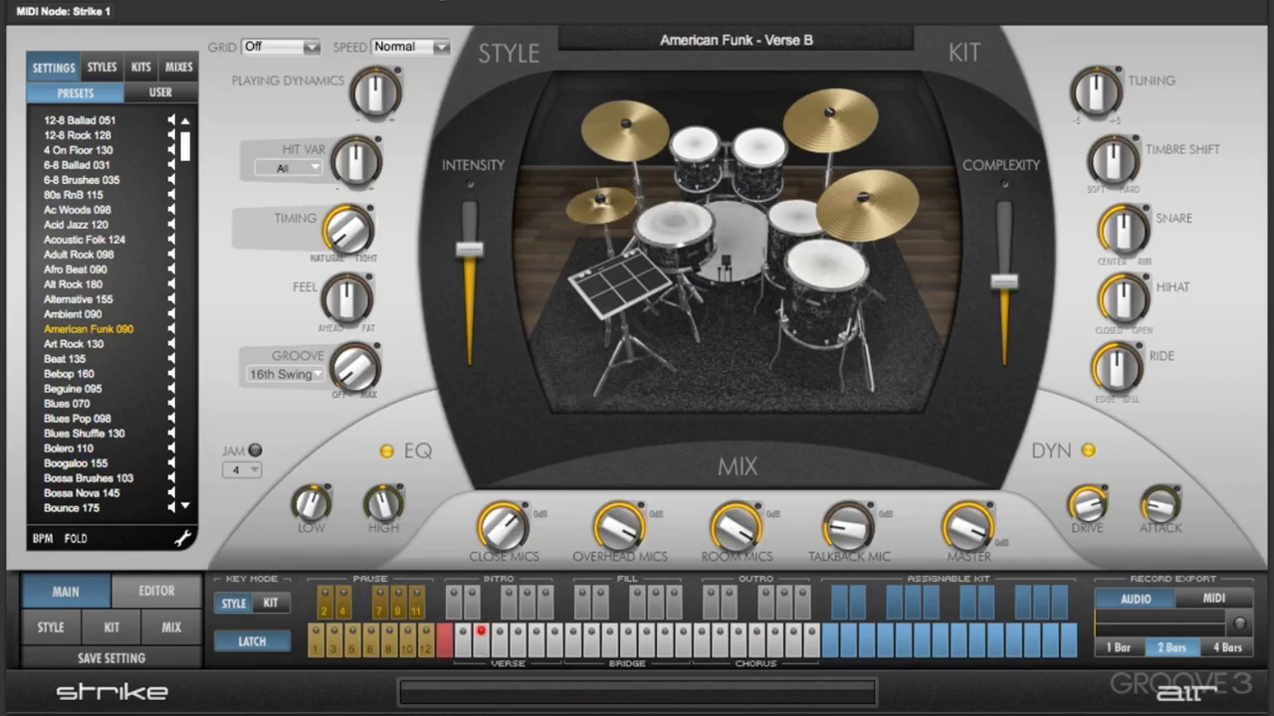
# Audition the pattern with Speed at Half and at Double, and stop playback.
pyautogui.click(438, 47)
pyautogui.click(435, 62)
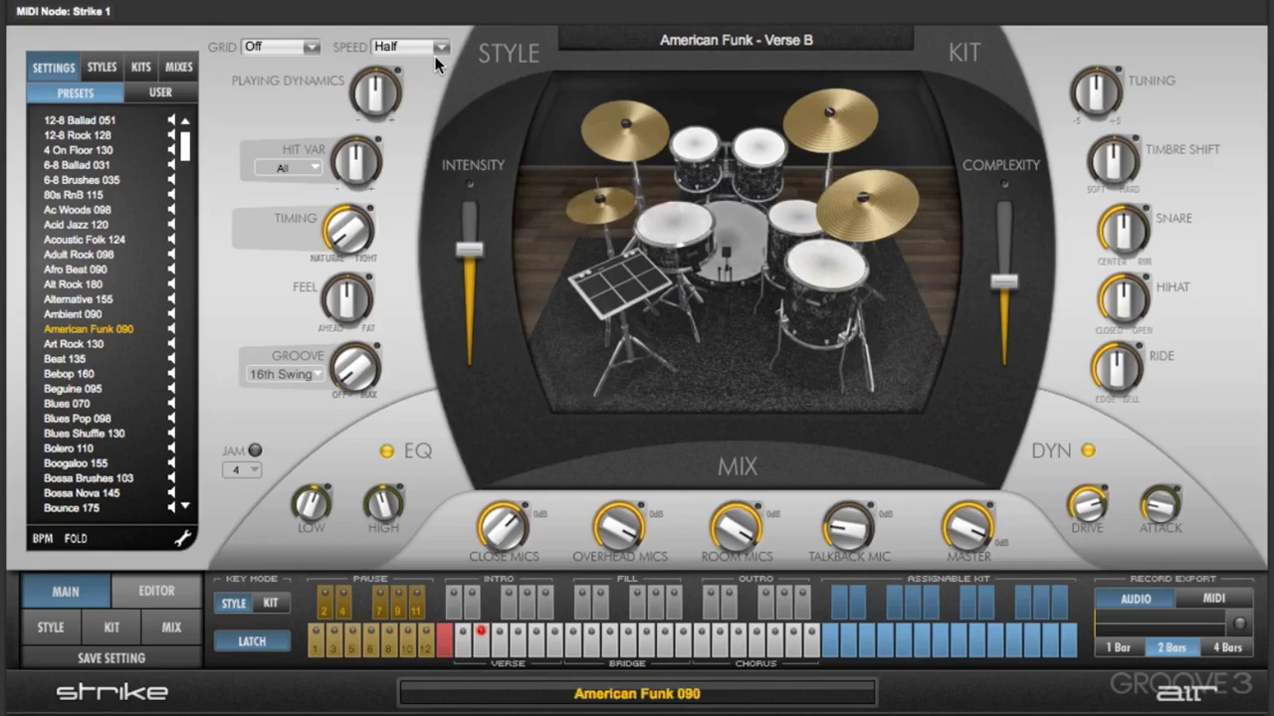
pyautogui.click(435, 51)
pyautogui.click(425, 92)
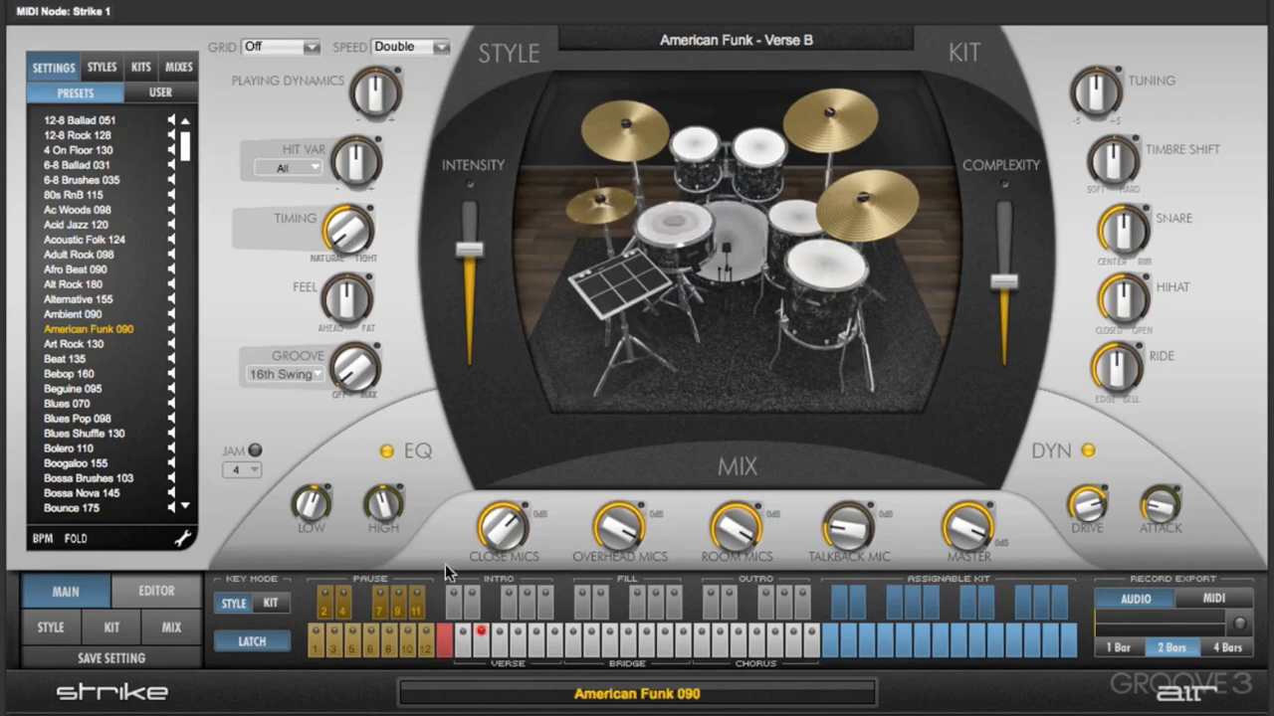
pyautogui.click(444, 642)
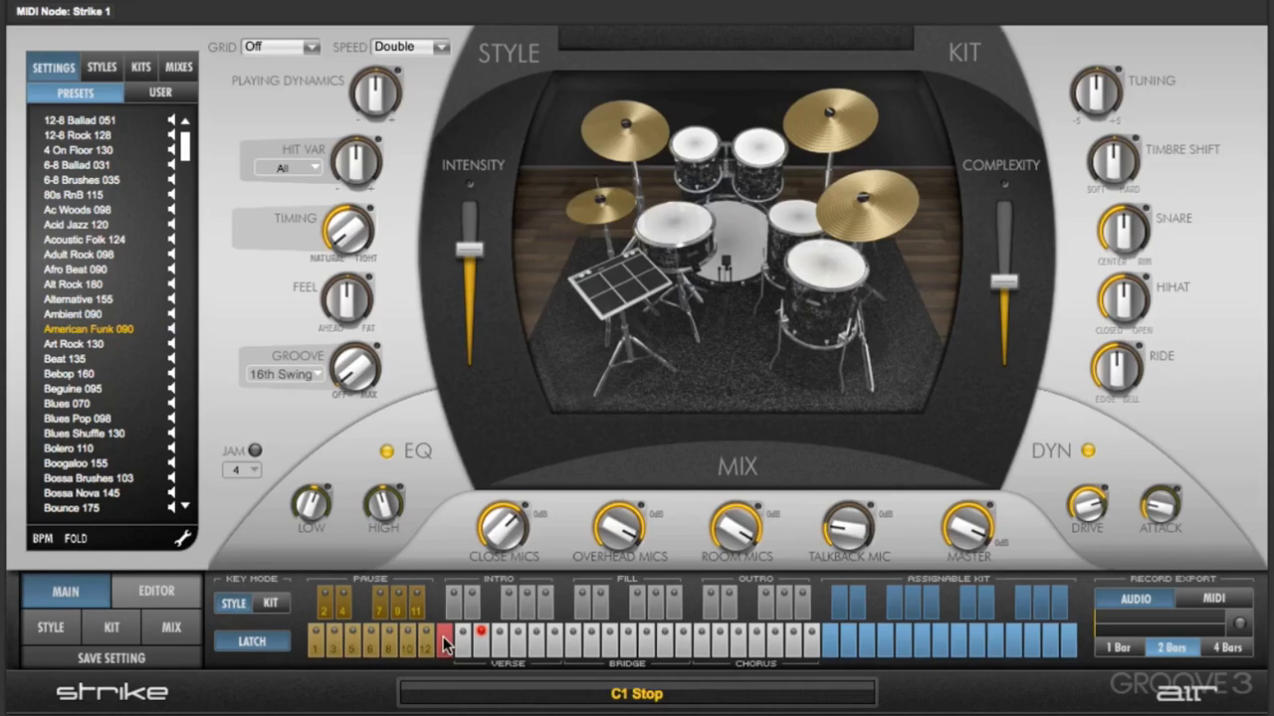